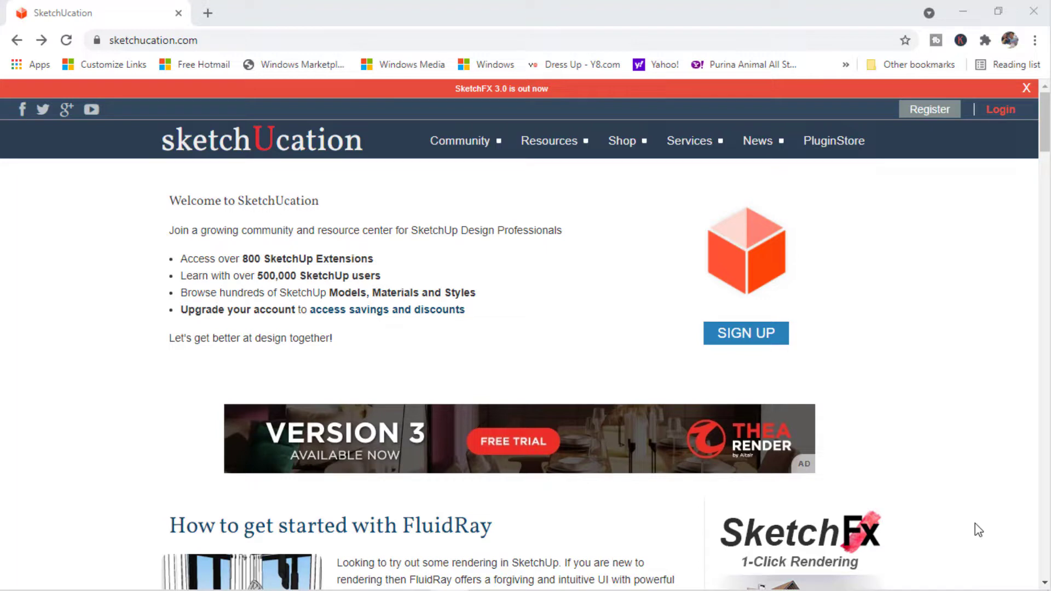
Step: Search the SketchUcation PluginStore for 'roof' and scroll through the matching extensions
click(824, 143)
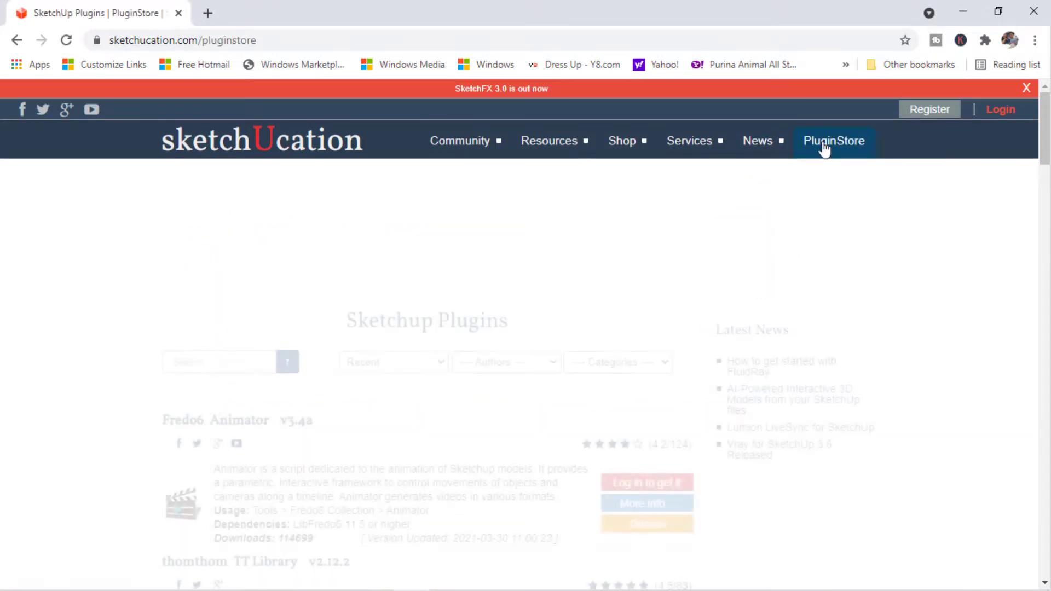
click(186, 358)
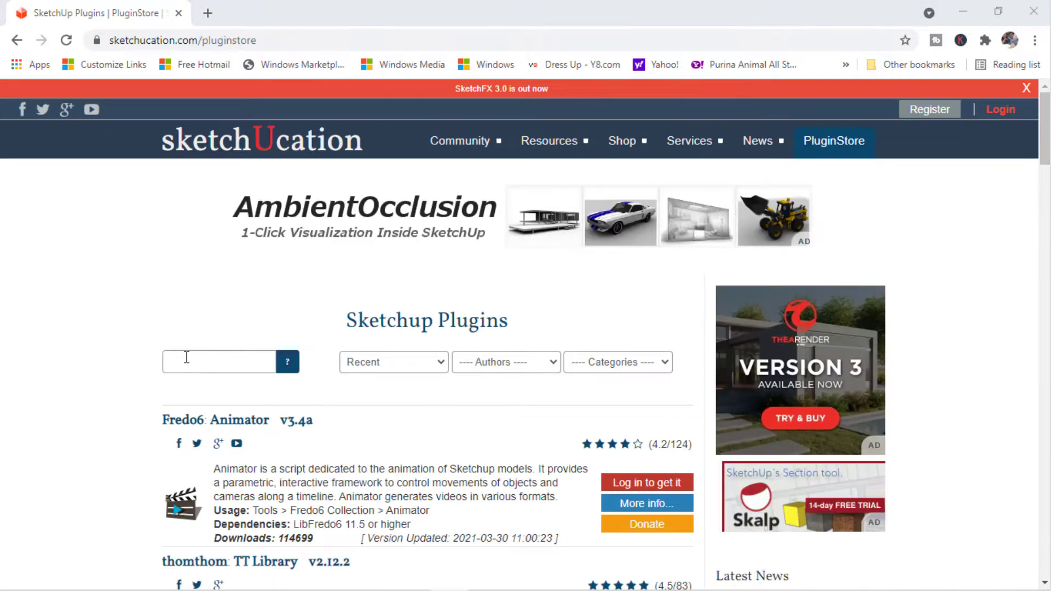
click(186, 358)
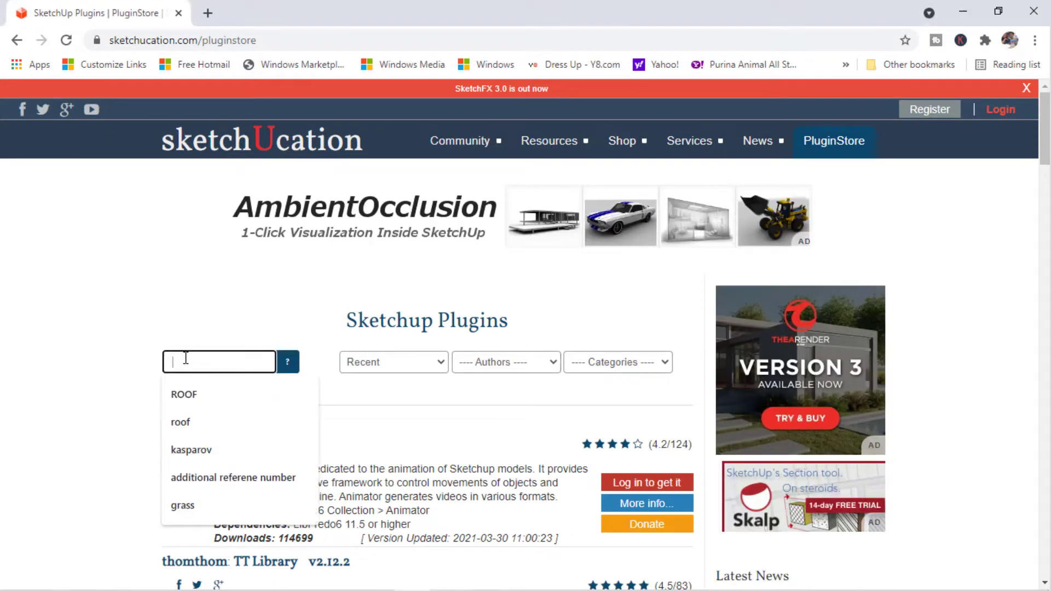
text(roof)
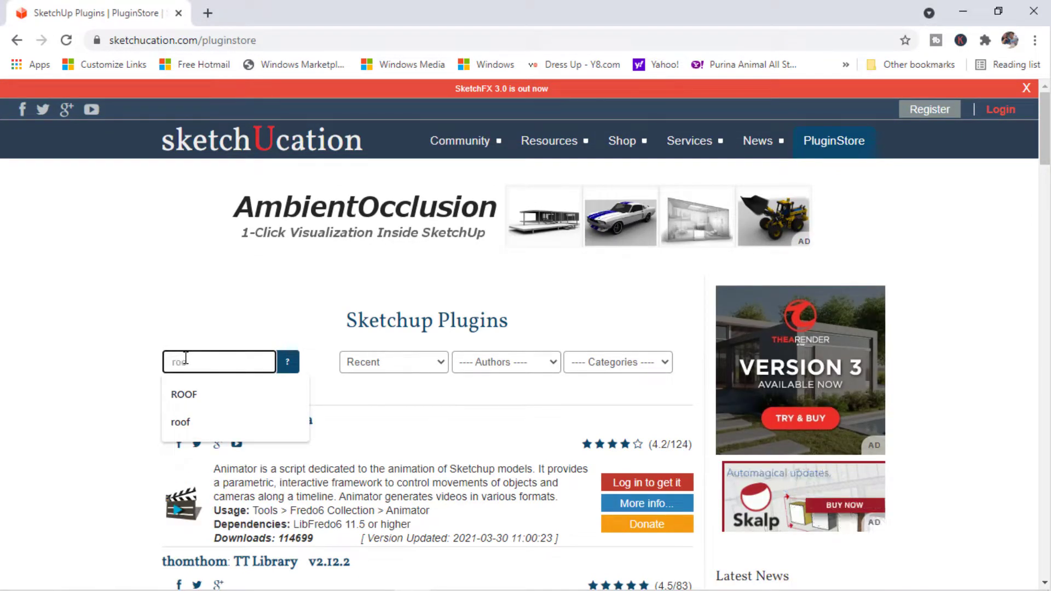
click(294, 364)
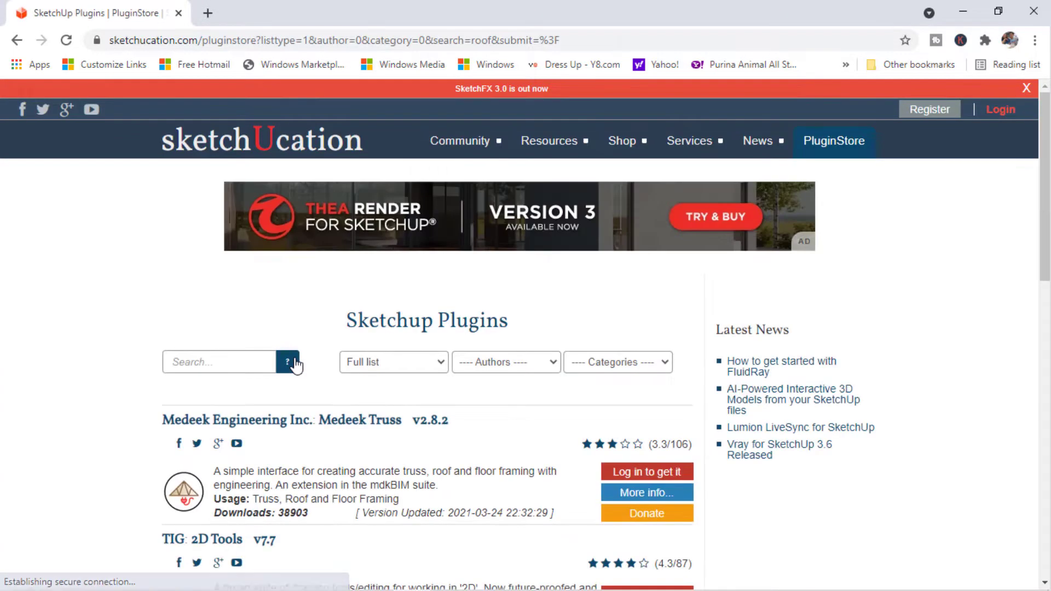
drag(1046, 112, 1034, 241)
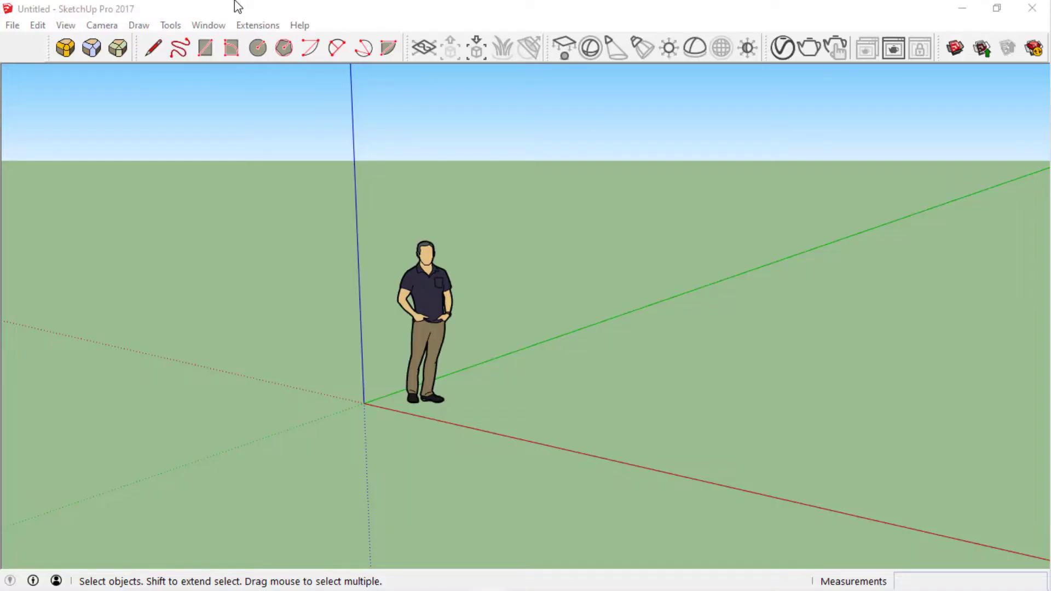
Step: Open the Extension Manager and scroll the installed extensions on its Manage tab
click(209, 27)
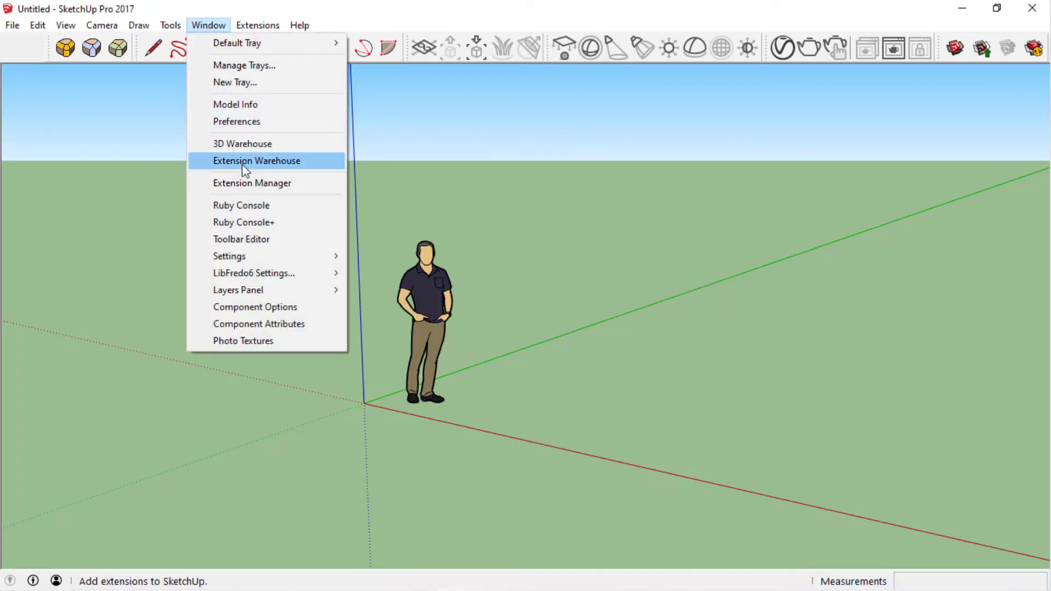
click(244, 186)
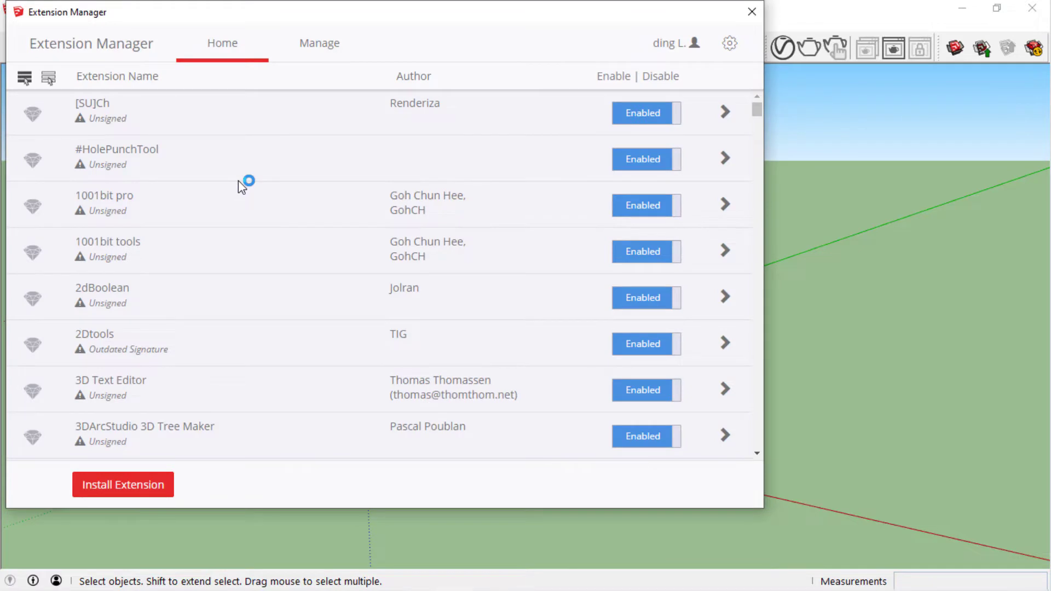
click(941, 376)
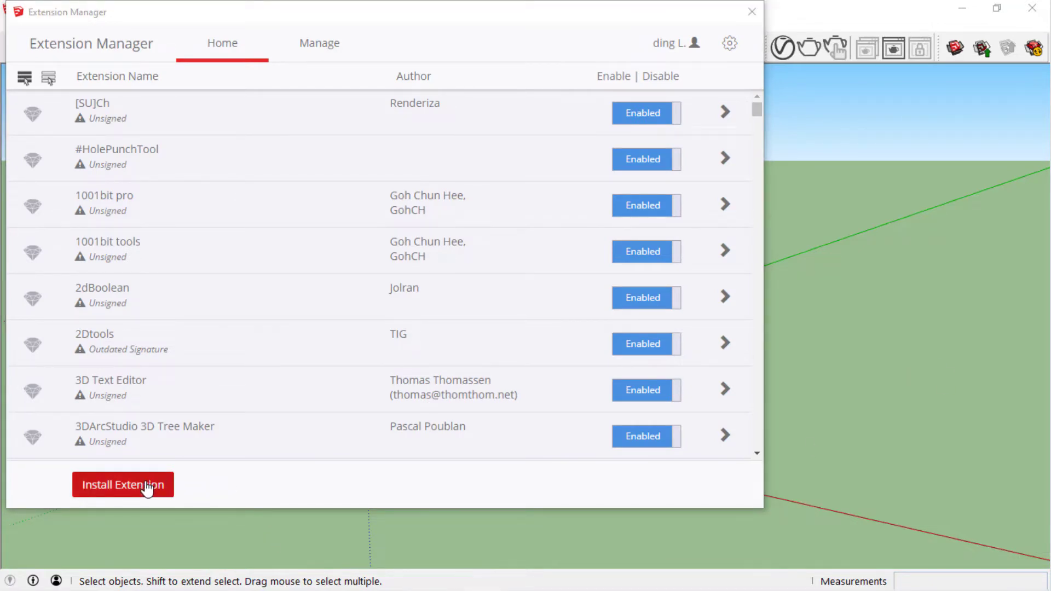
click(318, 50)
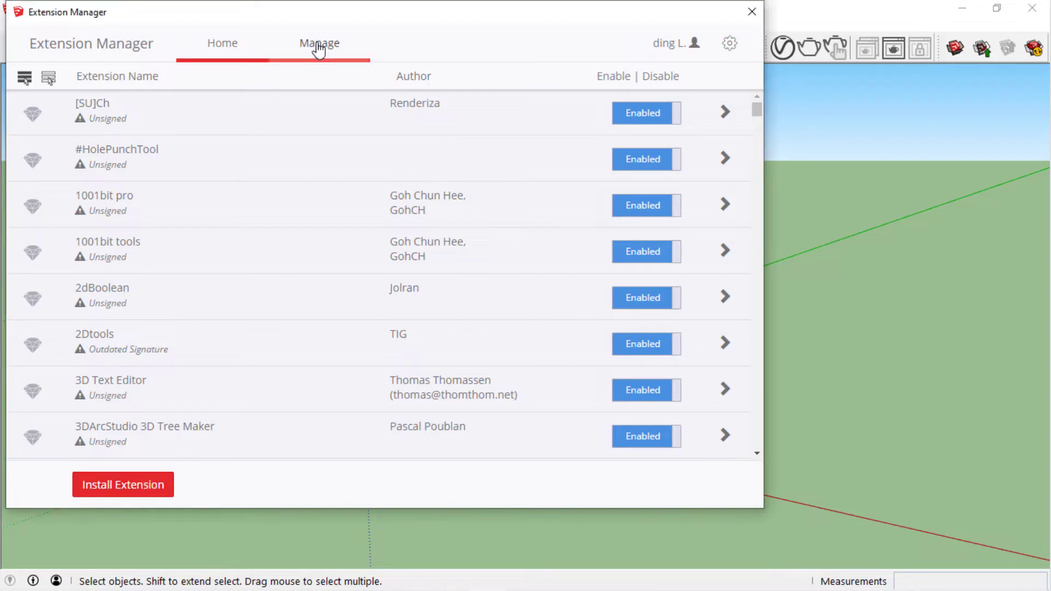
drag(757, 109, 757, 186)
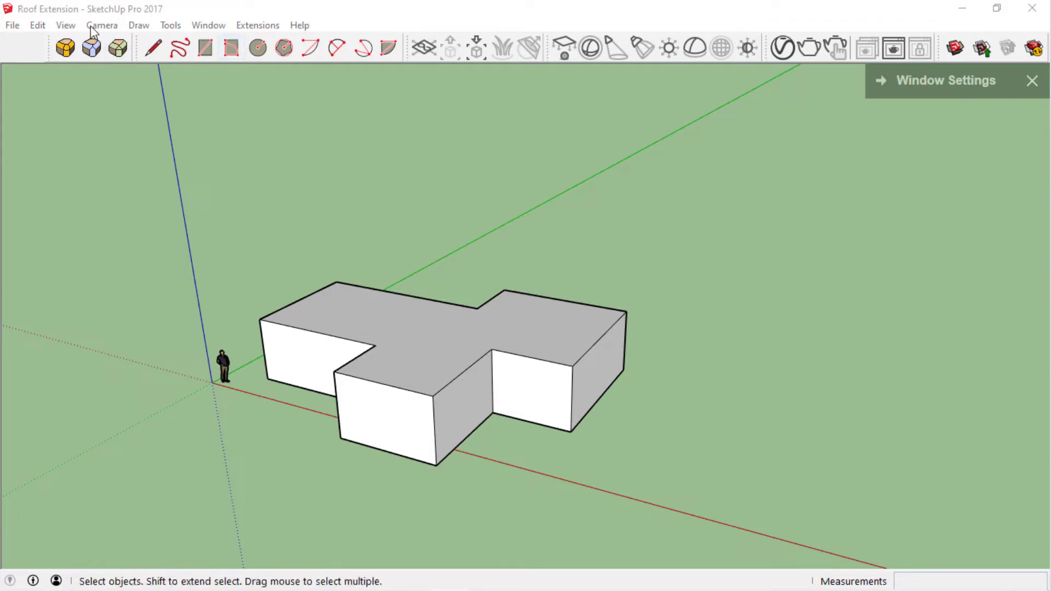
Step: Open the View > Toolbars list and scroll through it
click(66, 25)
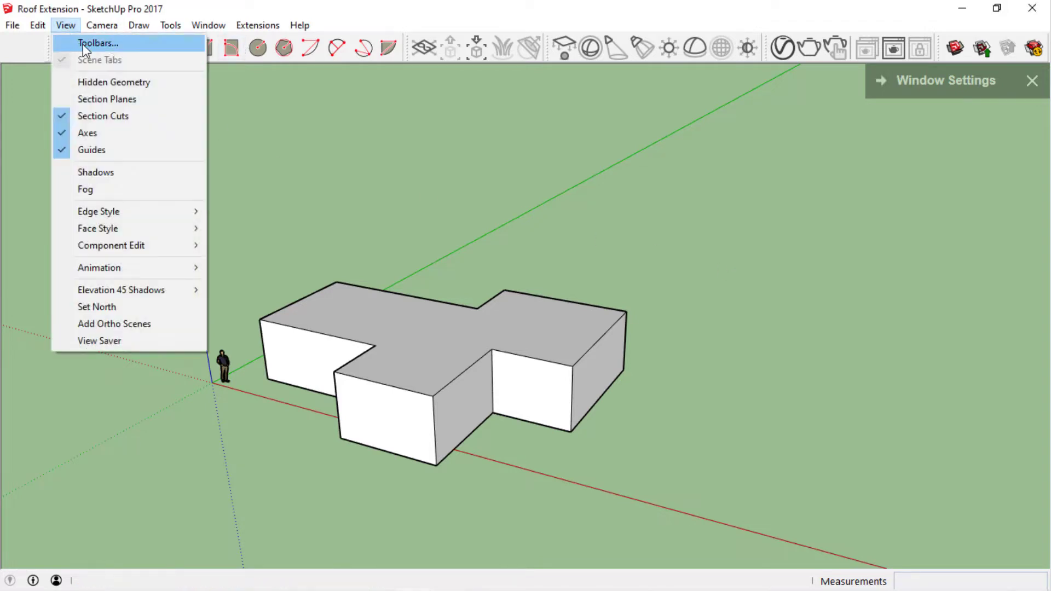
click(83, 41)
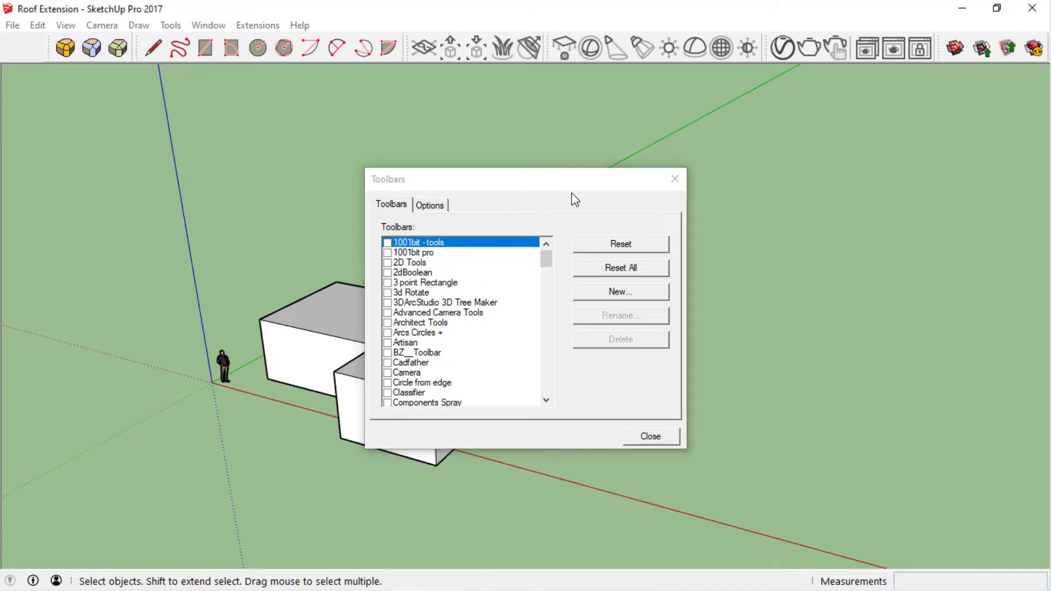
click(547, 260)
drag(547, 256, 537, 335)
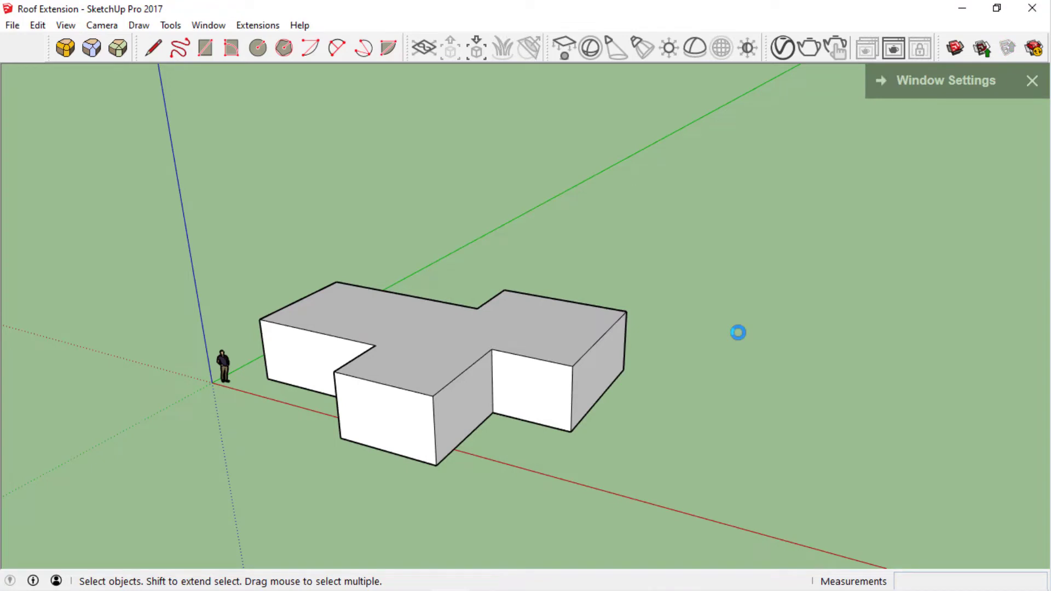
Step: Show the Roof extension's roof-type submenu from the Extensions menu
click(259, 26)
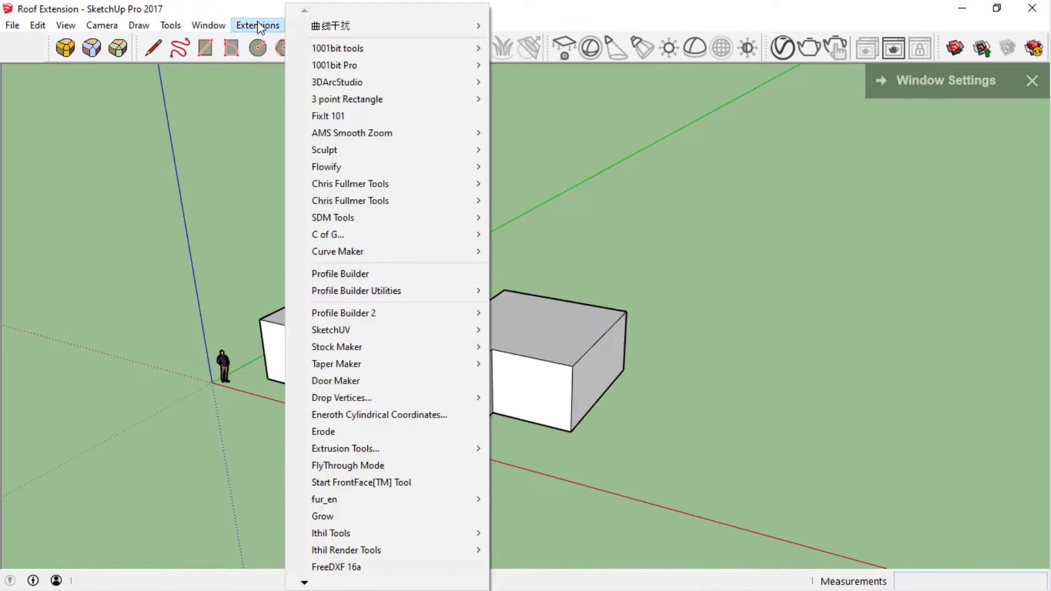
mouse_move(305, 584)
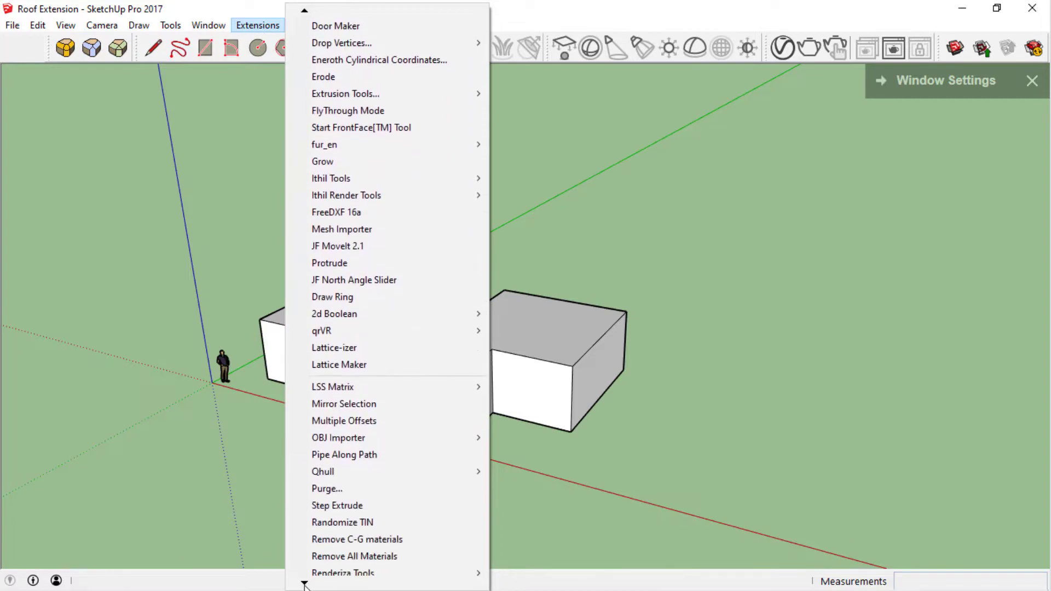
mouse_move(328, 493)
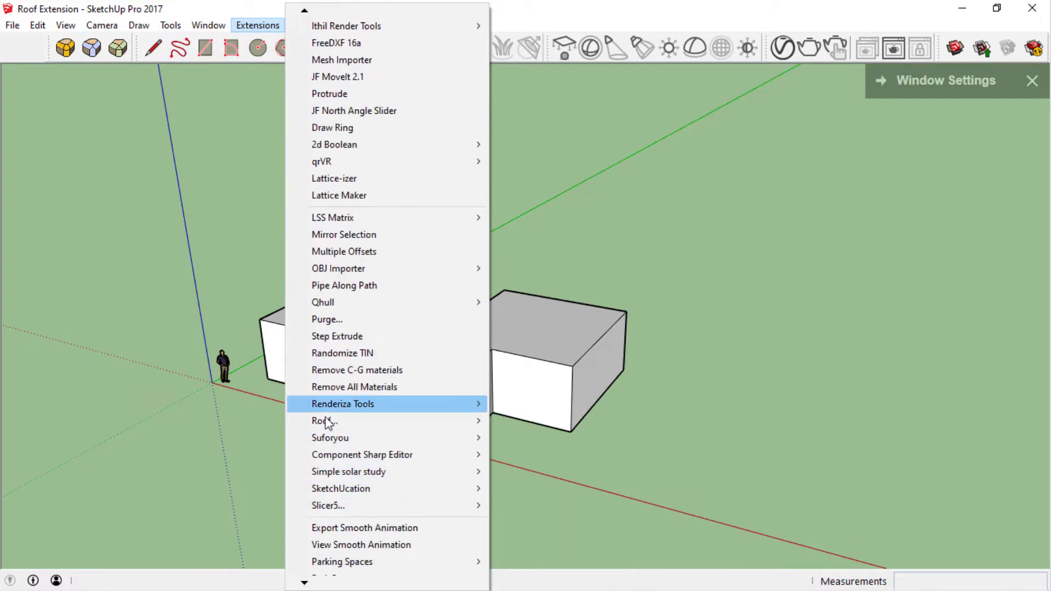
mouse_move(320, 421)
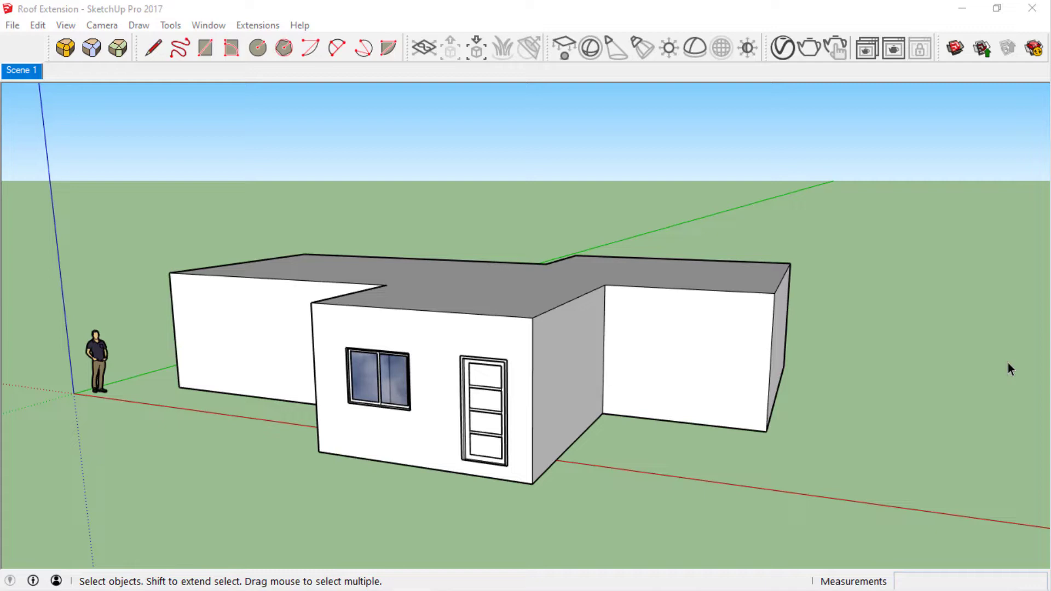
Step: Select the house's flat top face and start a Hipped Roof from it
click(504, 296)
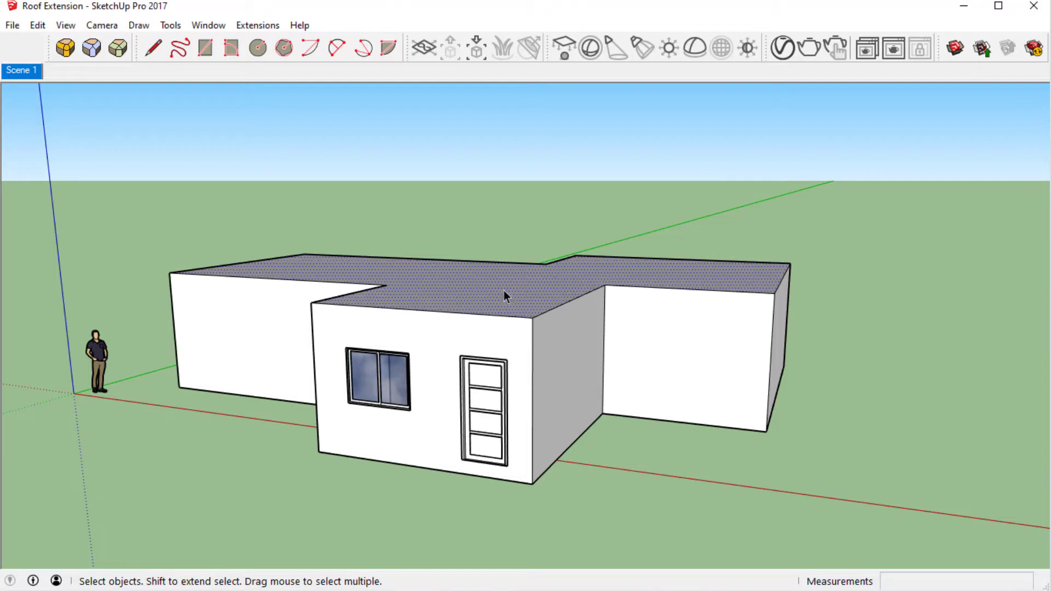
click(248, 28)
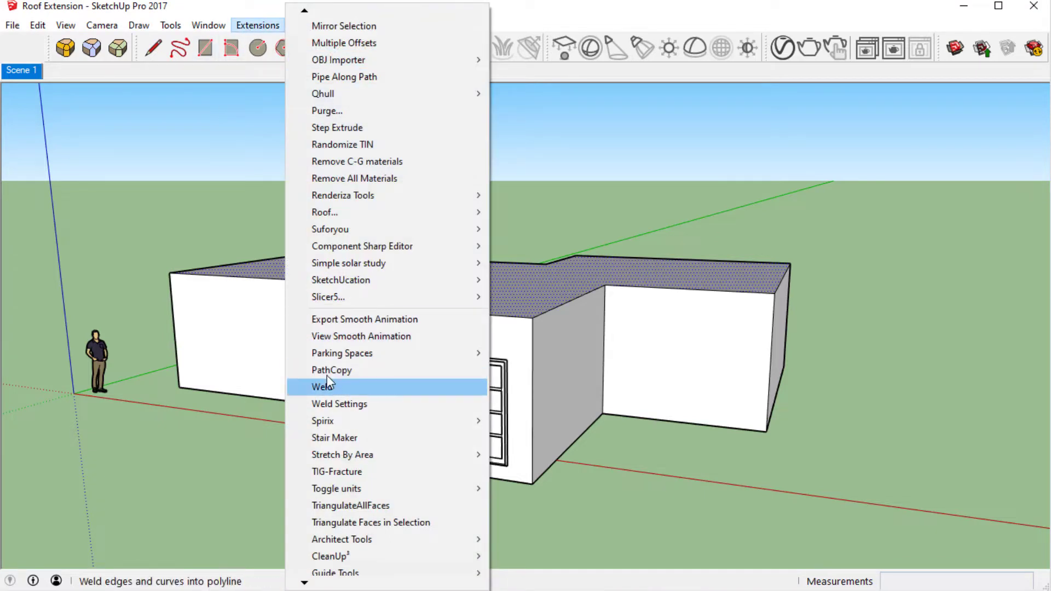
mouse_move(326, 213)
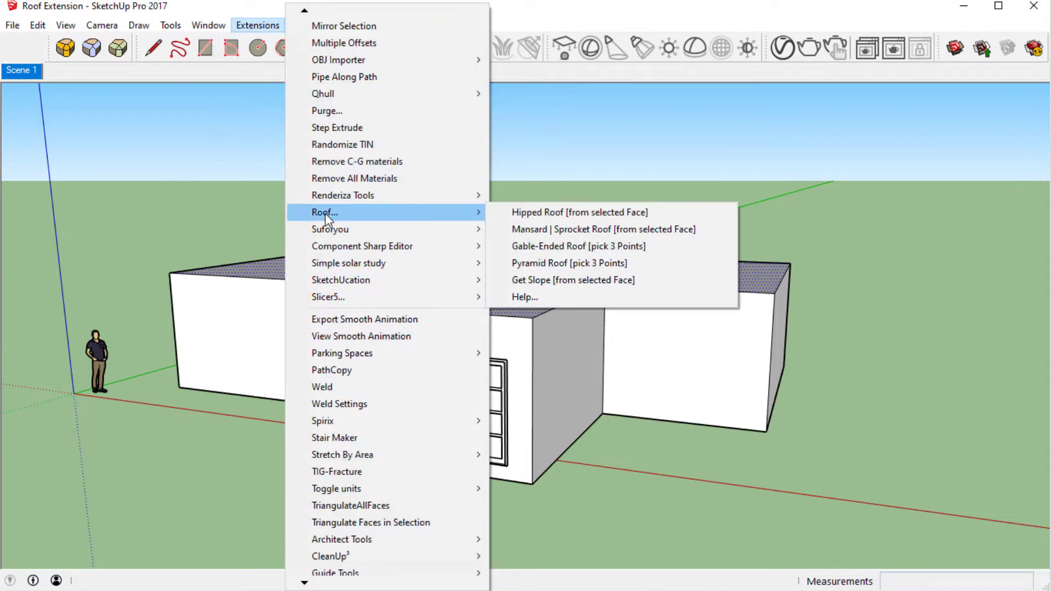
click(572, 216)
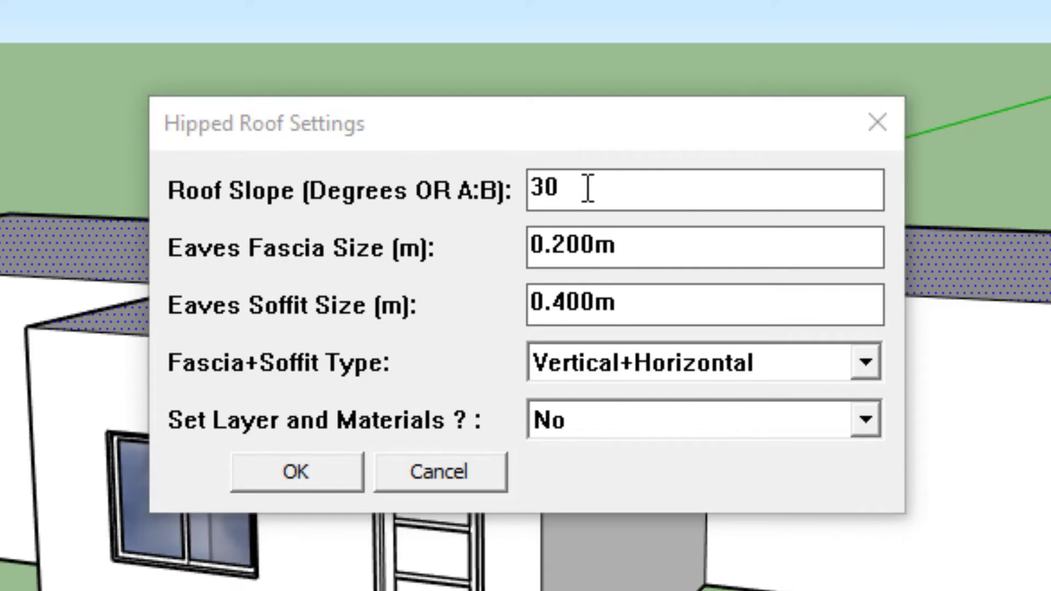
Step: Set the hipped roof slope to 22°, fascia to 0.30 m and soffit to 1 m
drag(577, 189, 527, 188)
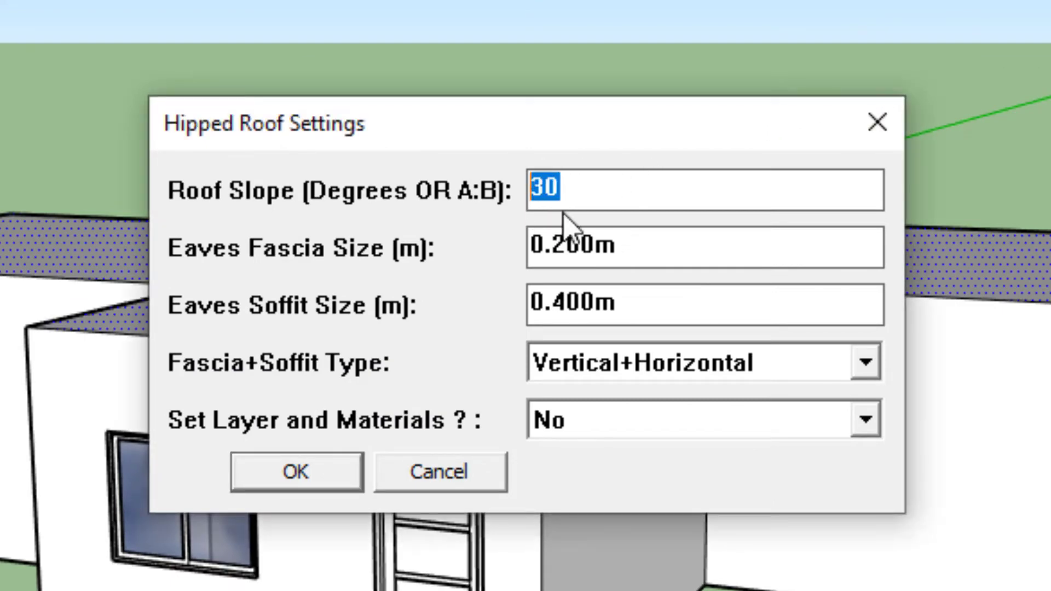
text(22)
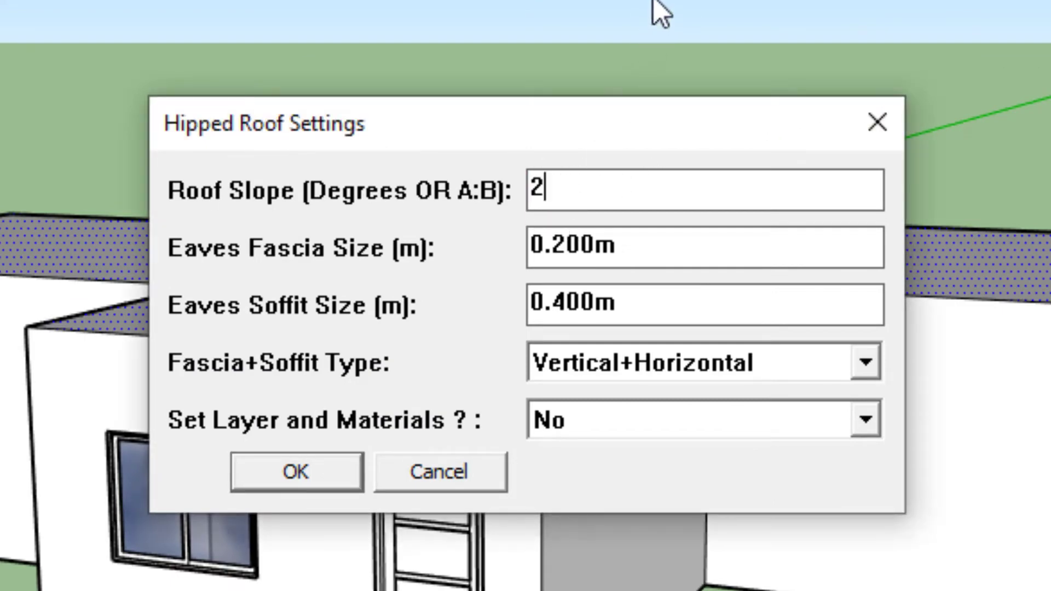
click(630, 245)
drag(618, 245, 516, 252)
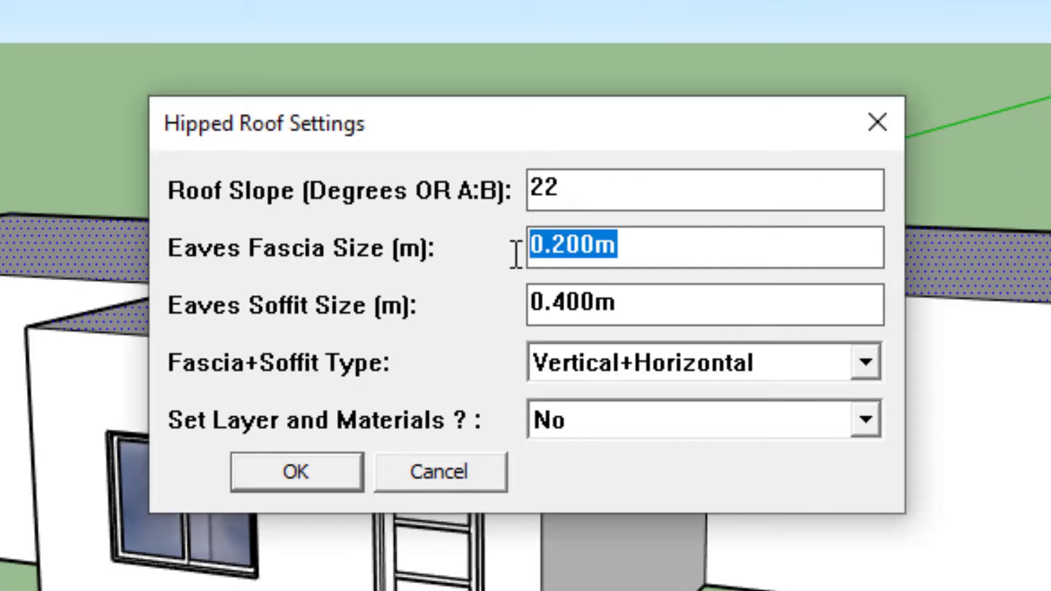
text(.30)
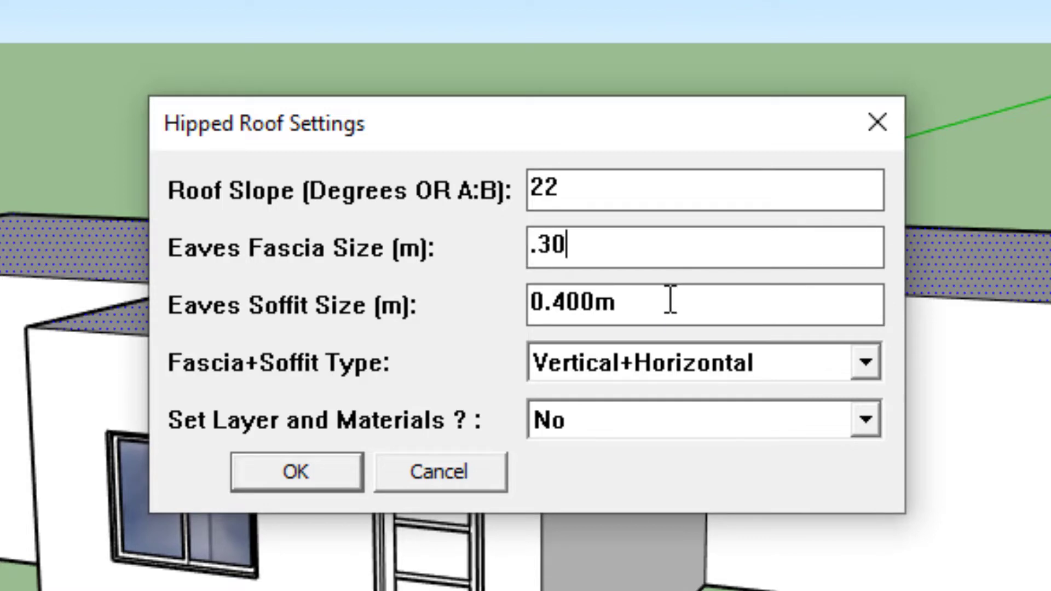
click(634, 305)
drag(634, 305, 512, 303)
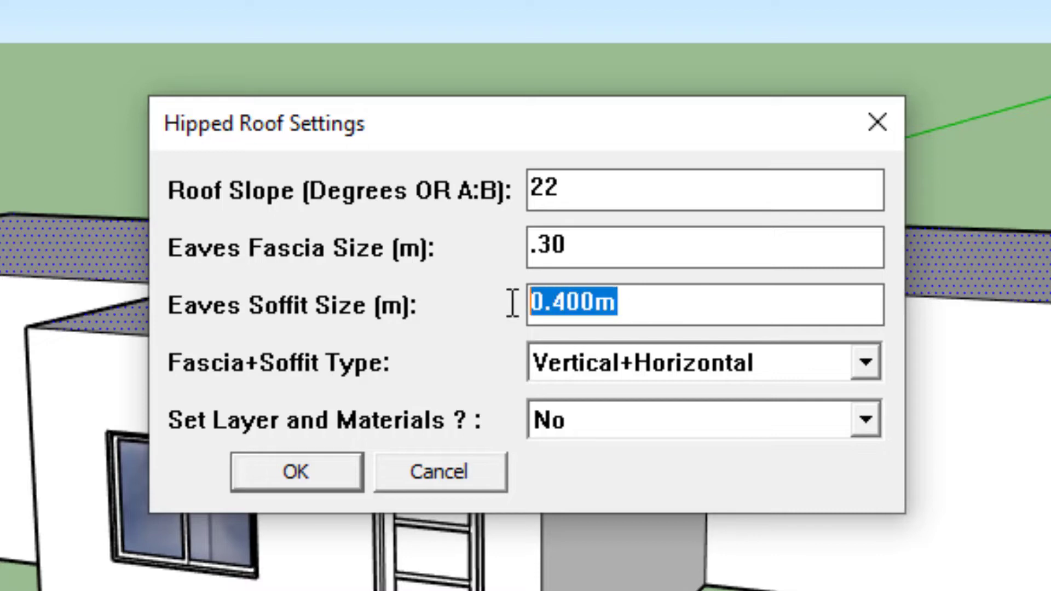
text(.)
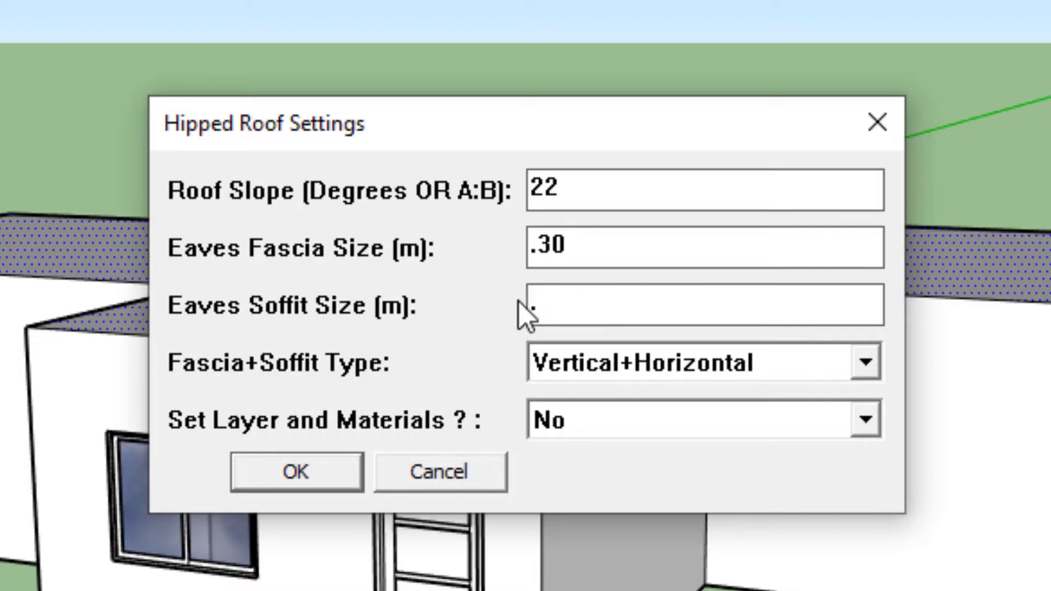
text(80)
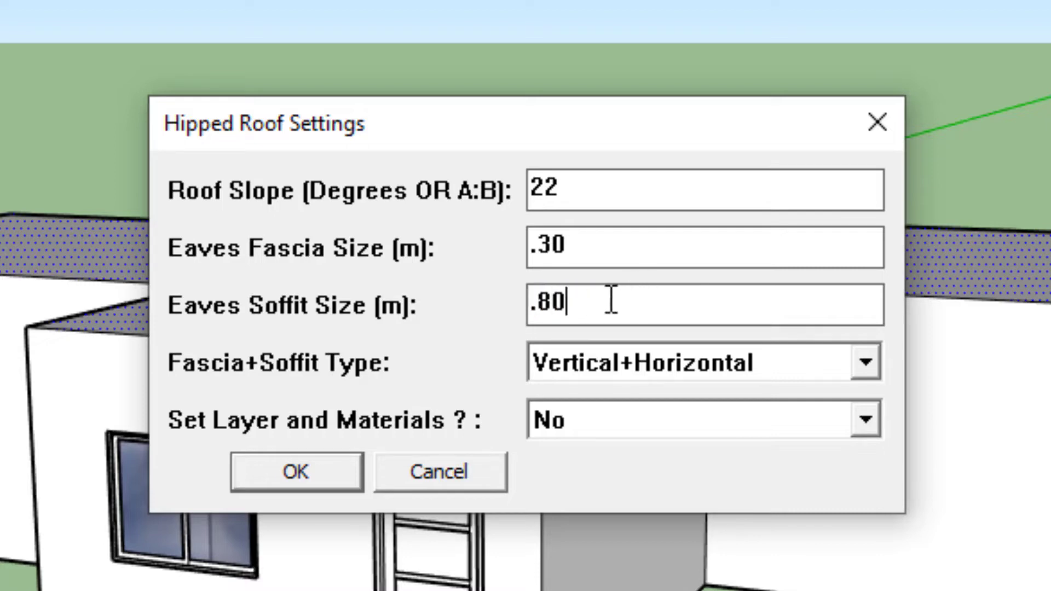
drag(611, 300, 512, 305)
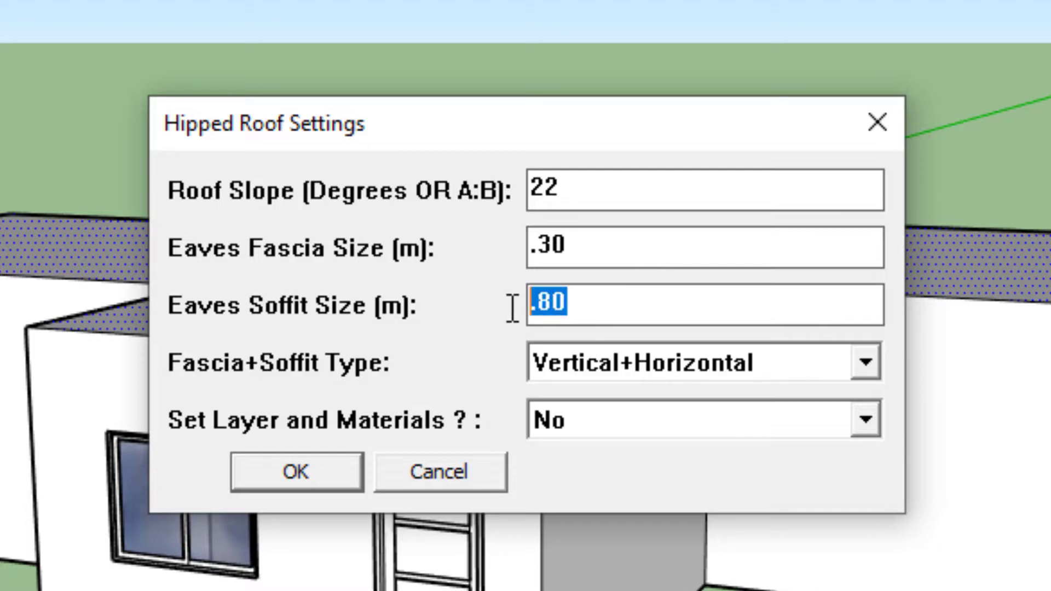
text(1)
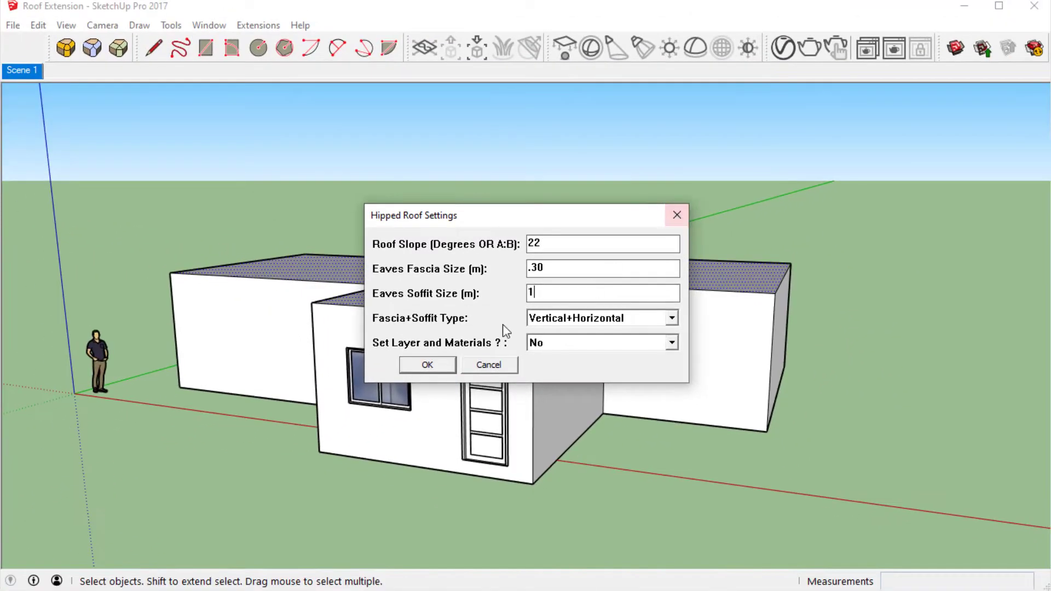
Step: Generate the hipped roof and orbit around the house to inspect it
click(420, 363)
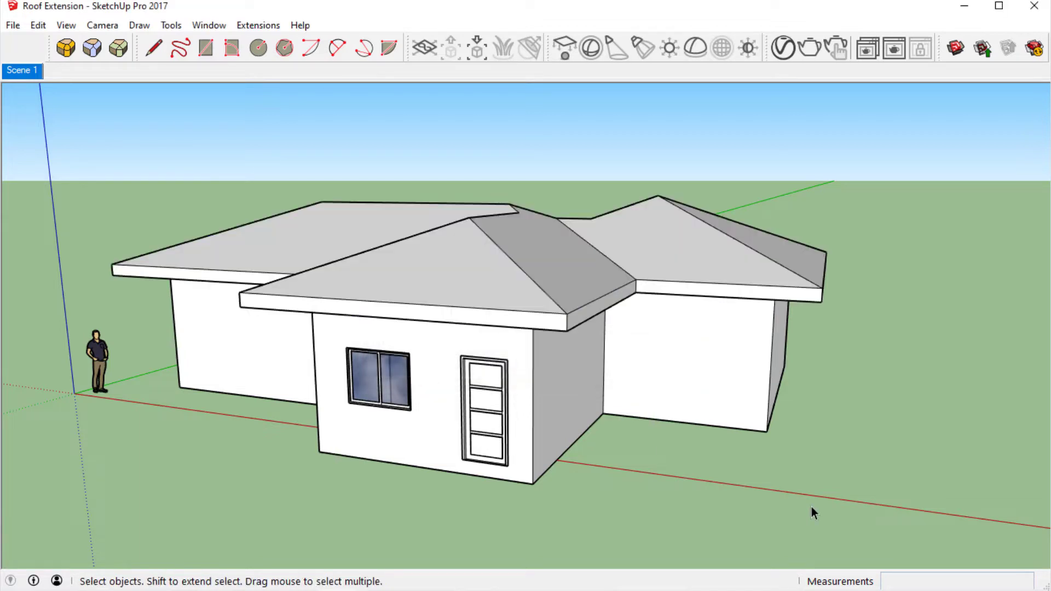
mouse_move(857, 278)
middle_down()
mouse_move(816, 301)
mouse_move(336, 331)
mouse_move(861, 266)
mouse_move(475, 328)
middle_up()
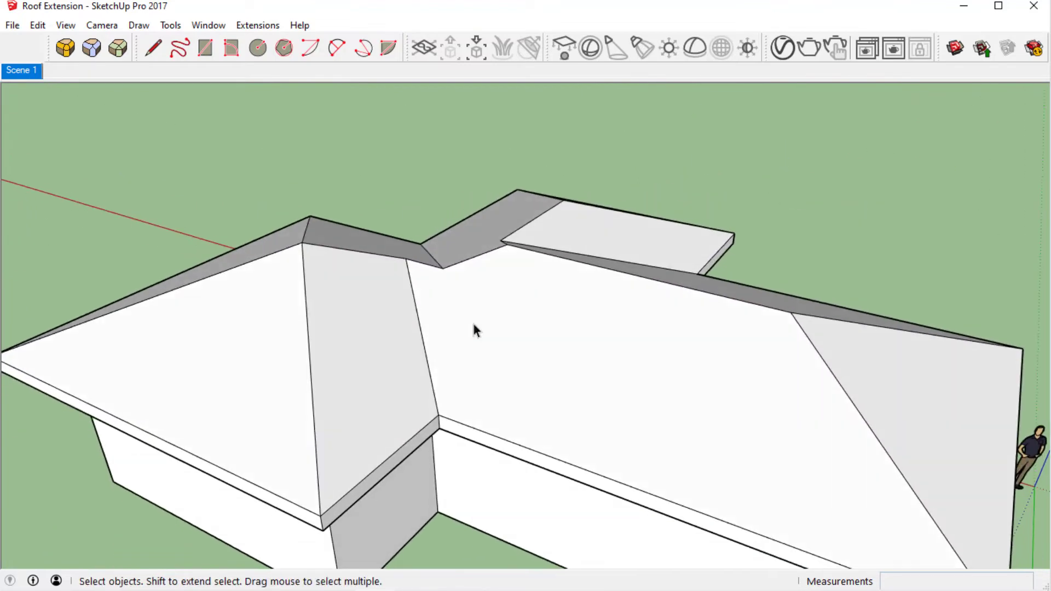
mouse_move(699, 357)
middle_down()
mouse_move(751, 342)
mouse_move(473, 352)
mouse_move(242, 326)
middle_up()
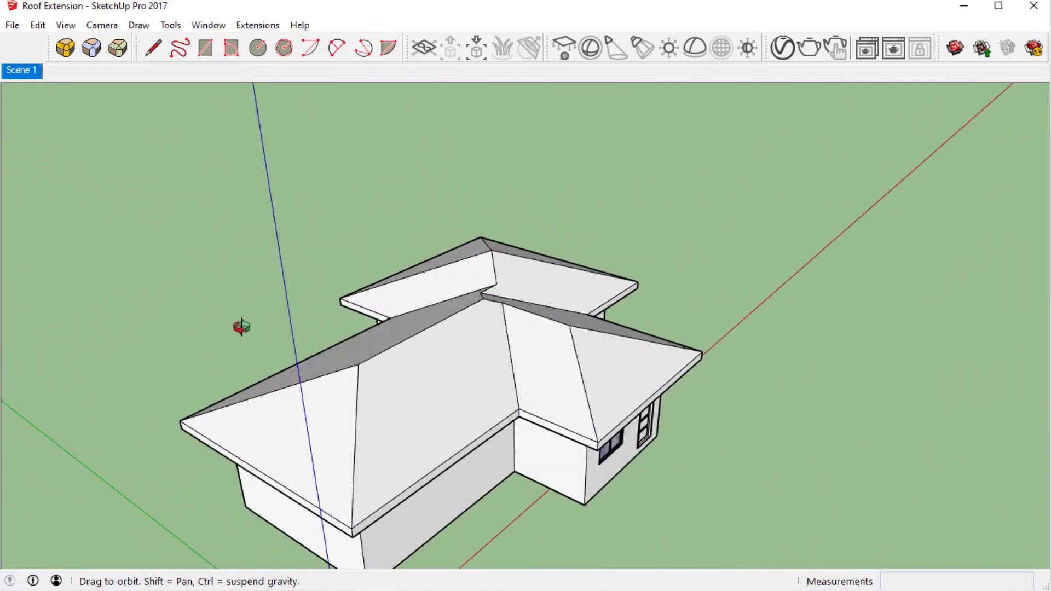
middle_drag(772, 359, 622, 186)
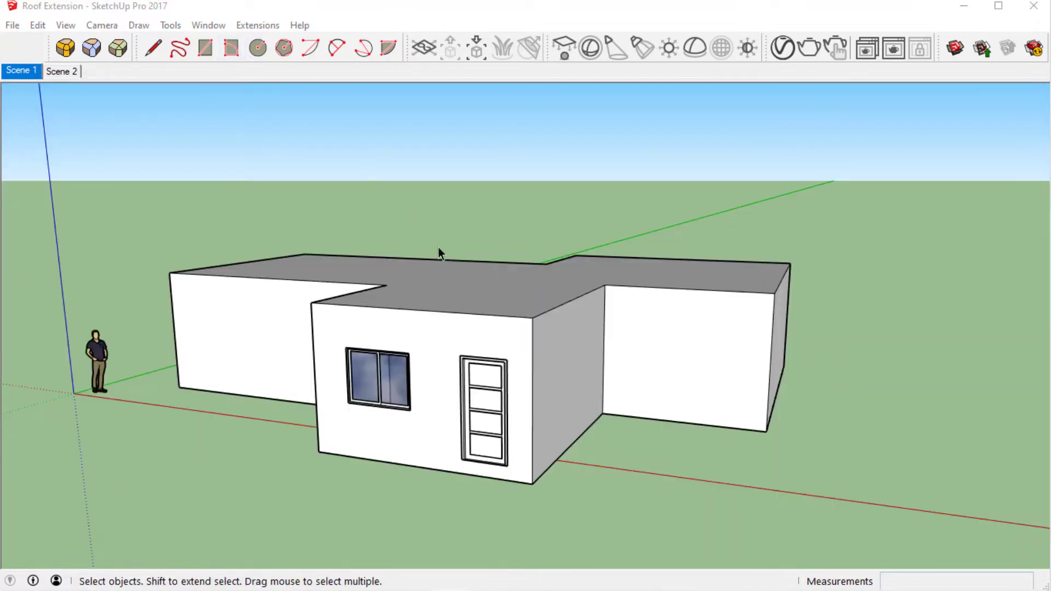
Step: Generate a hipped roof on the top face using Vertical+Sloping fascia and soffit type
click(444, 285)
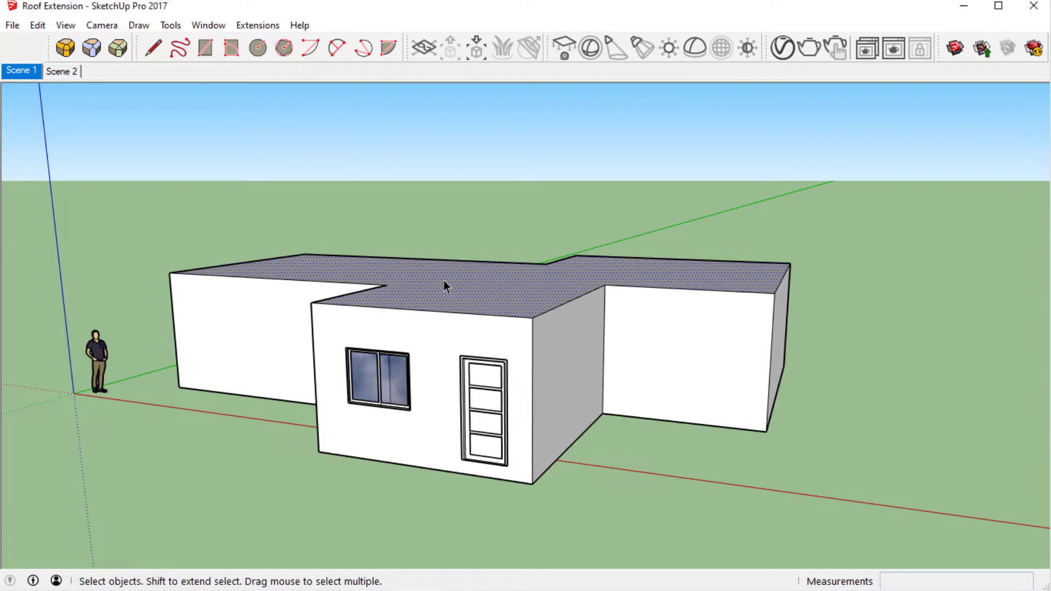
click(257, 25)
mouse_move(323, 404)
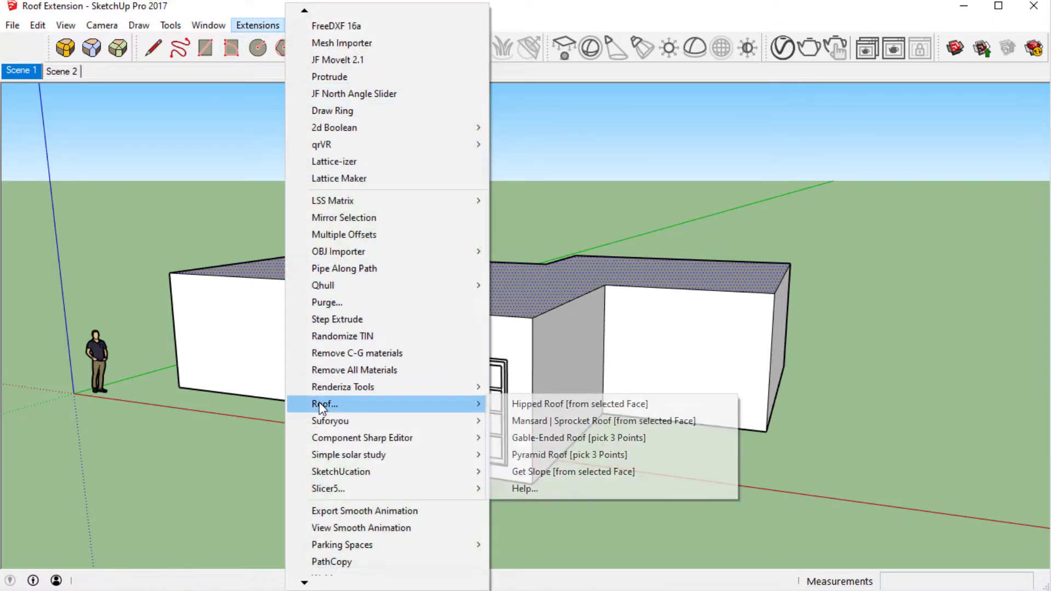
click(529, 406)
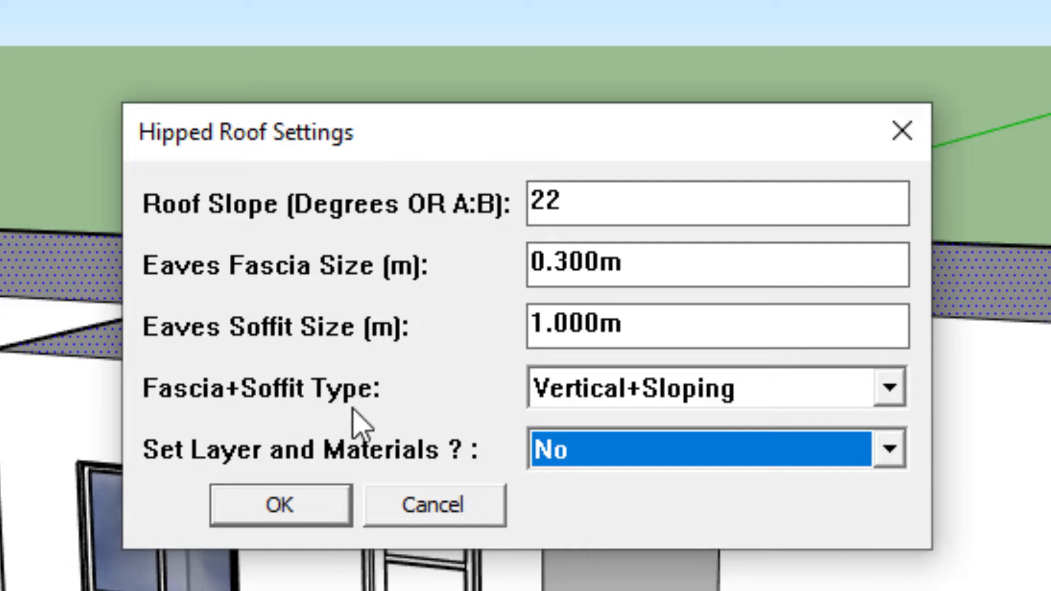
click(888, 398)
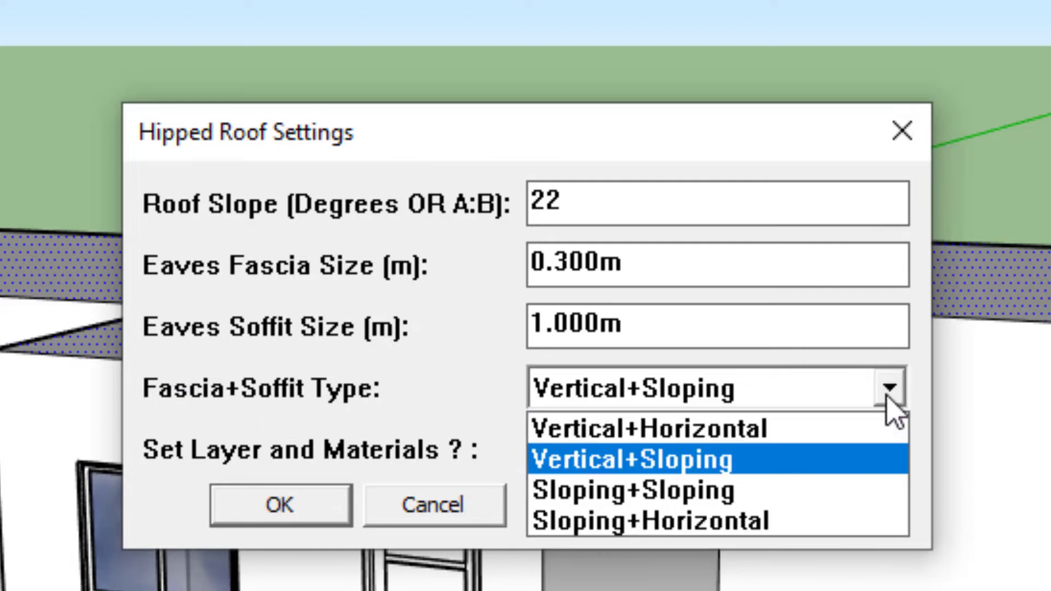
click(731, 469)
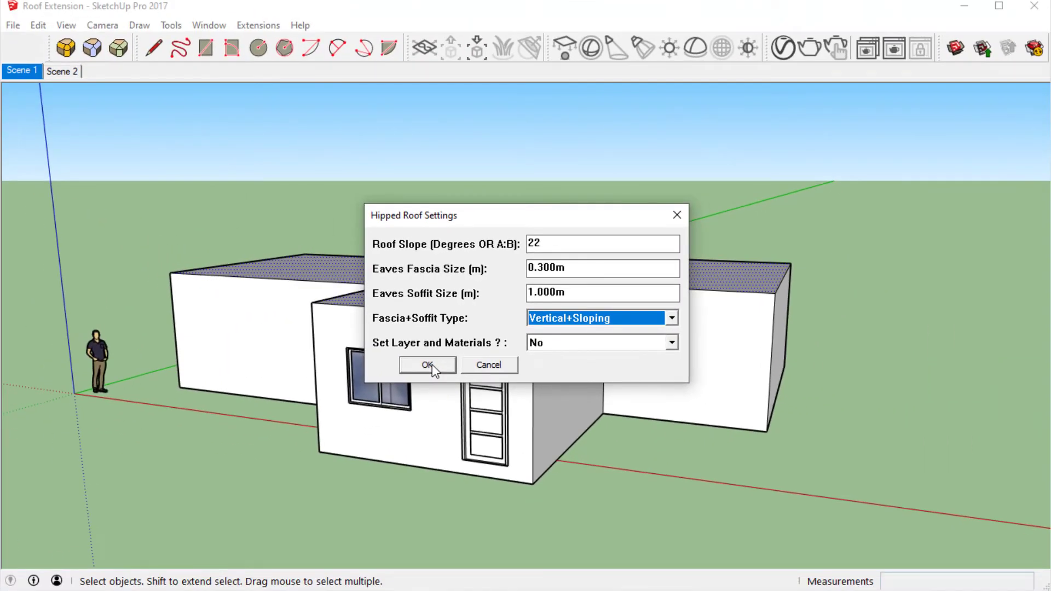
click(428, 365)
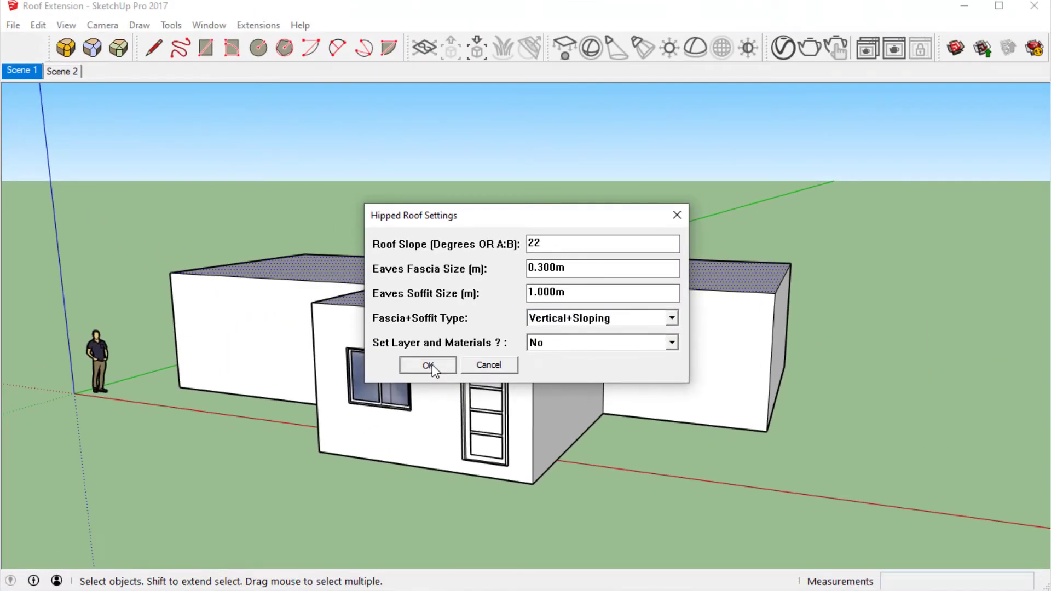
Step: Zoom in under the eave above the window and save the view as Scene 3
scroll(335, 316, up, 4)
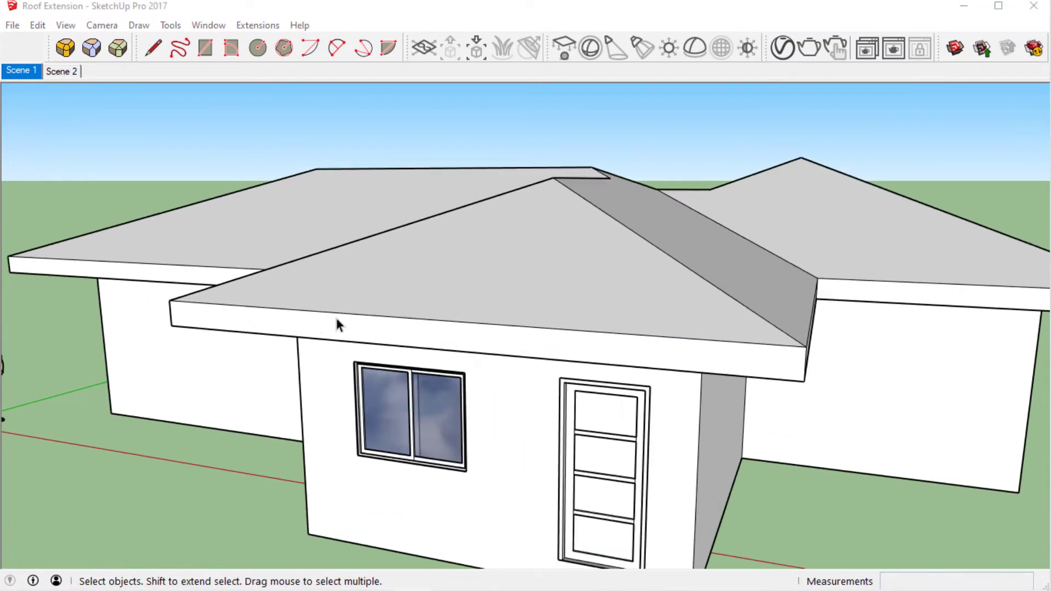
middle_drag(335, 316, 239, 216)
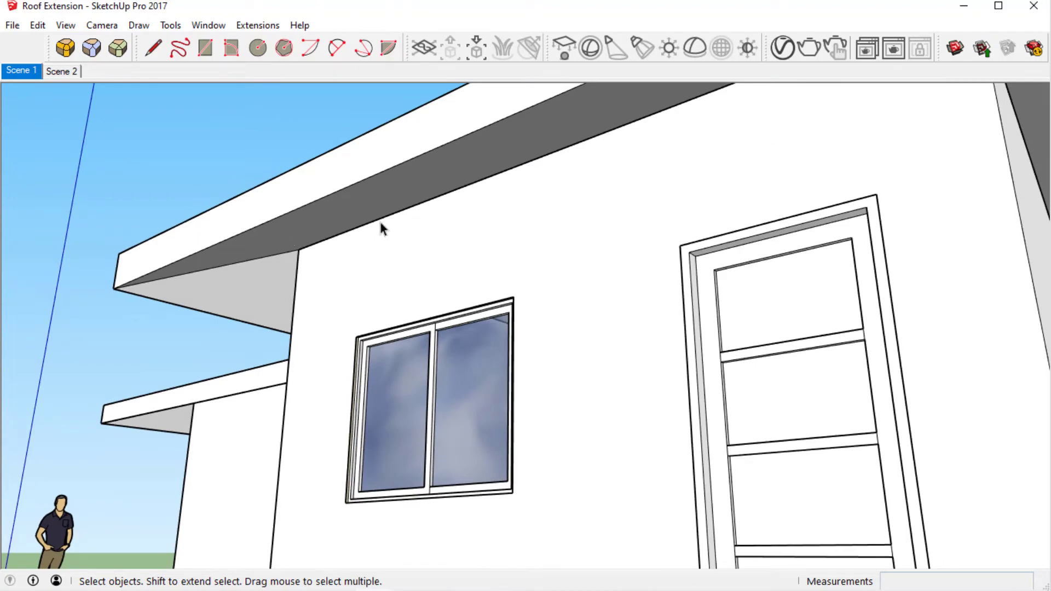
key(ctrl+shift+a)
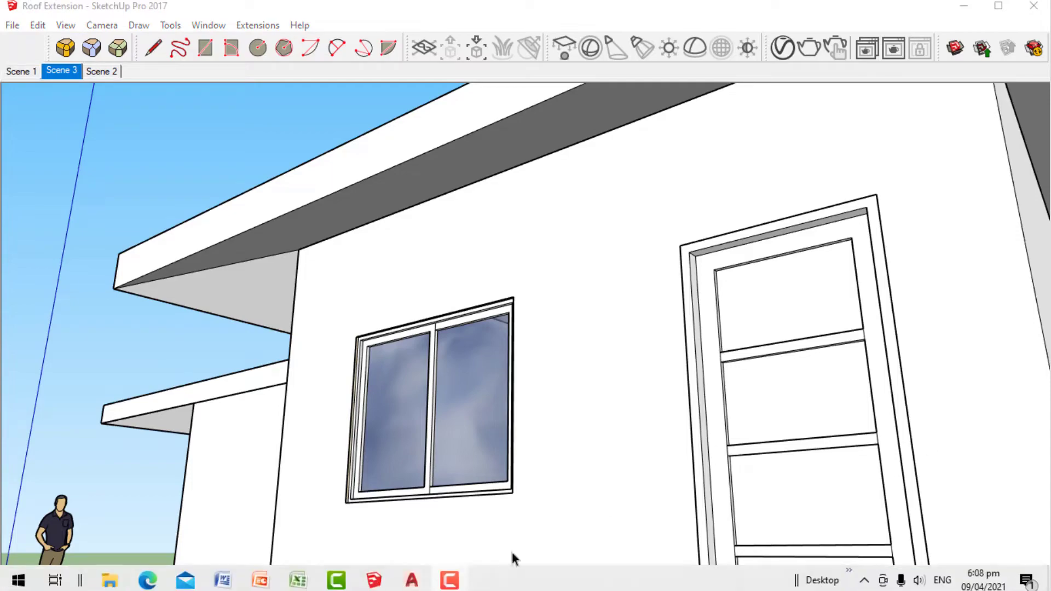
click(412, 584)
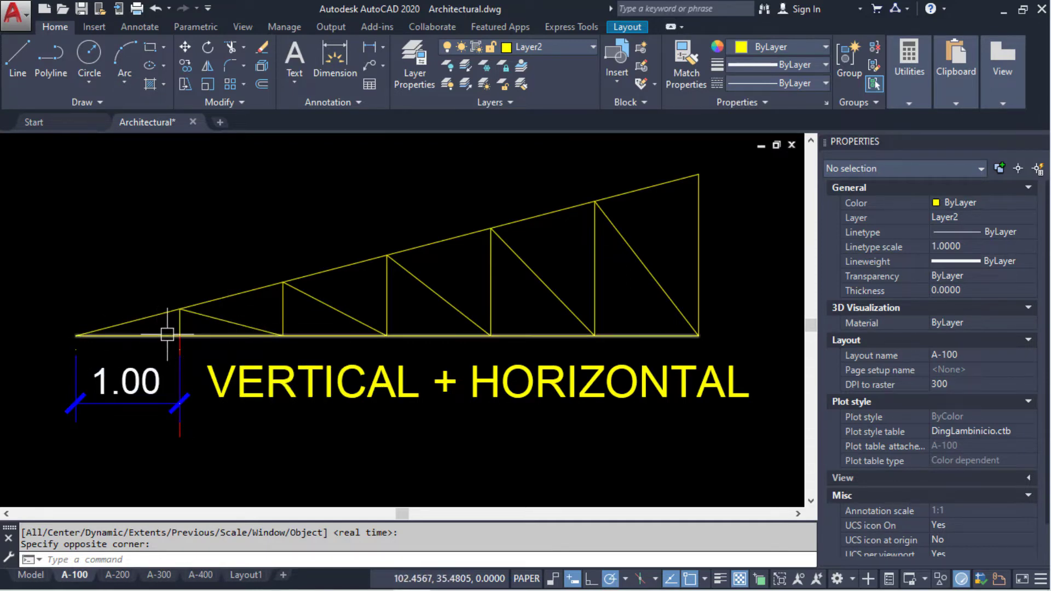
mouse_move(159, 330)
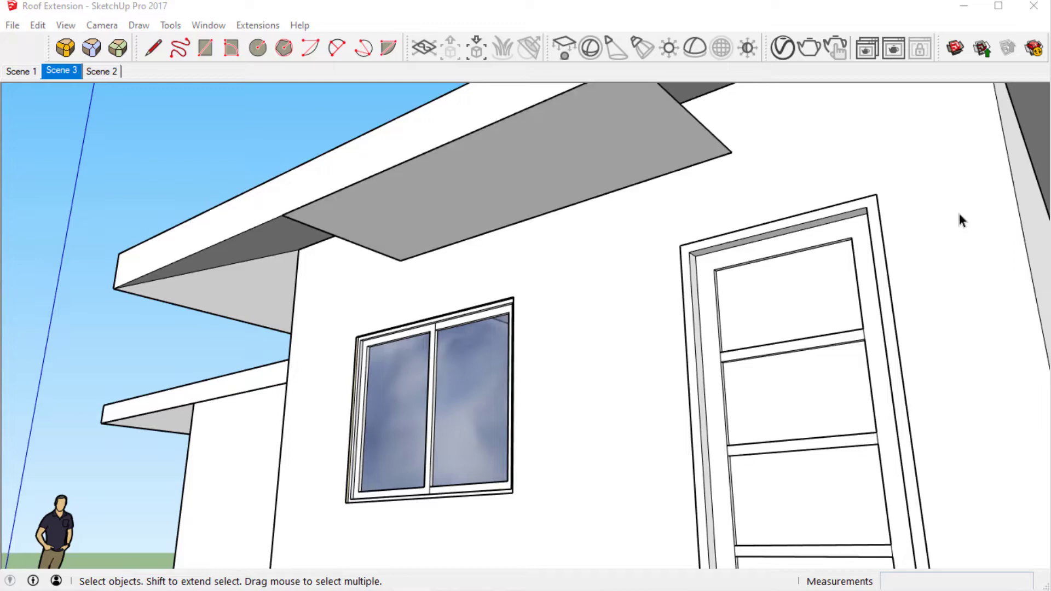
Step: Place a guide line 1 m below the fascia's bottom edge
key(t)
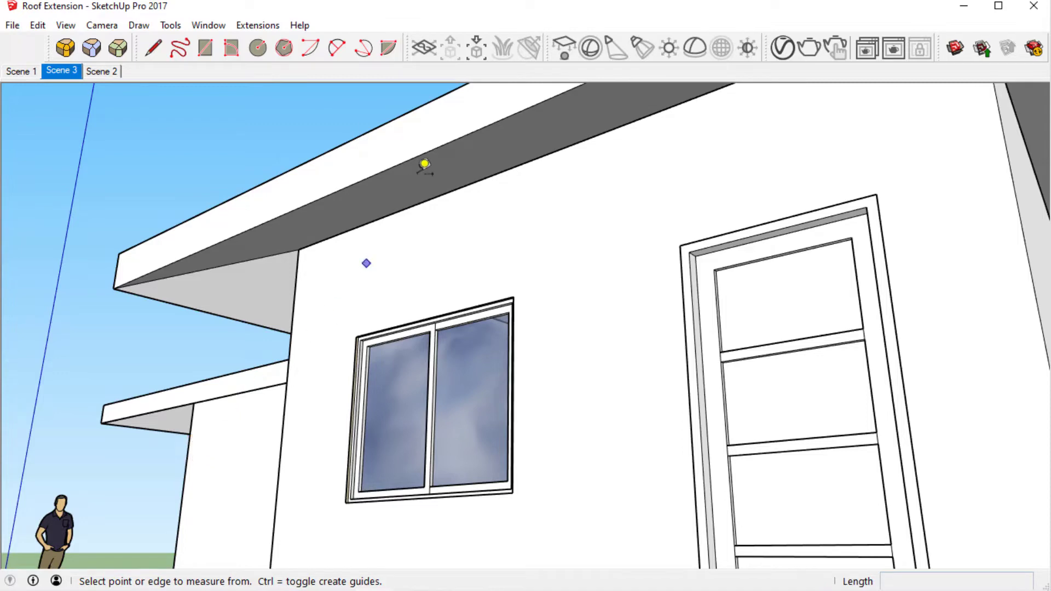
click(482, 128)
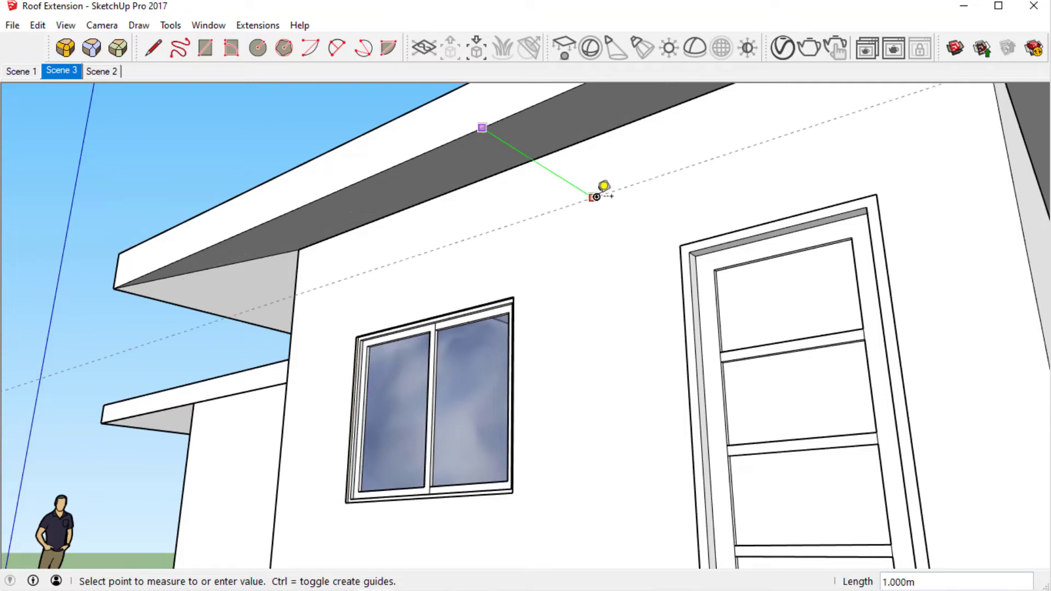
text(1)
key(Return)
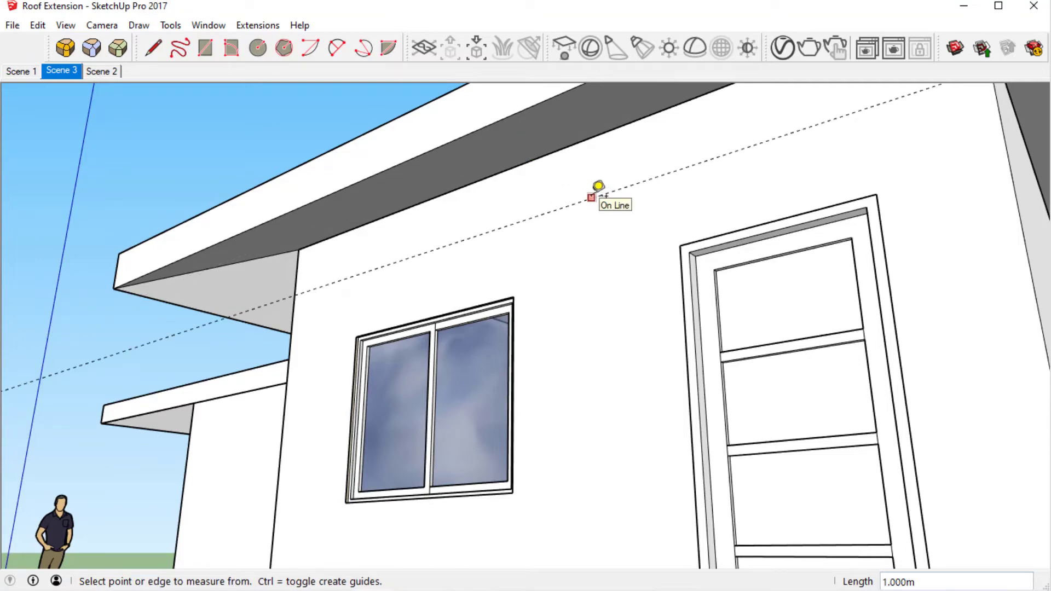
Step: Delete the sloping-soffit roof, leaving the house's flat top
key(space)
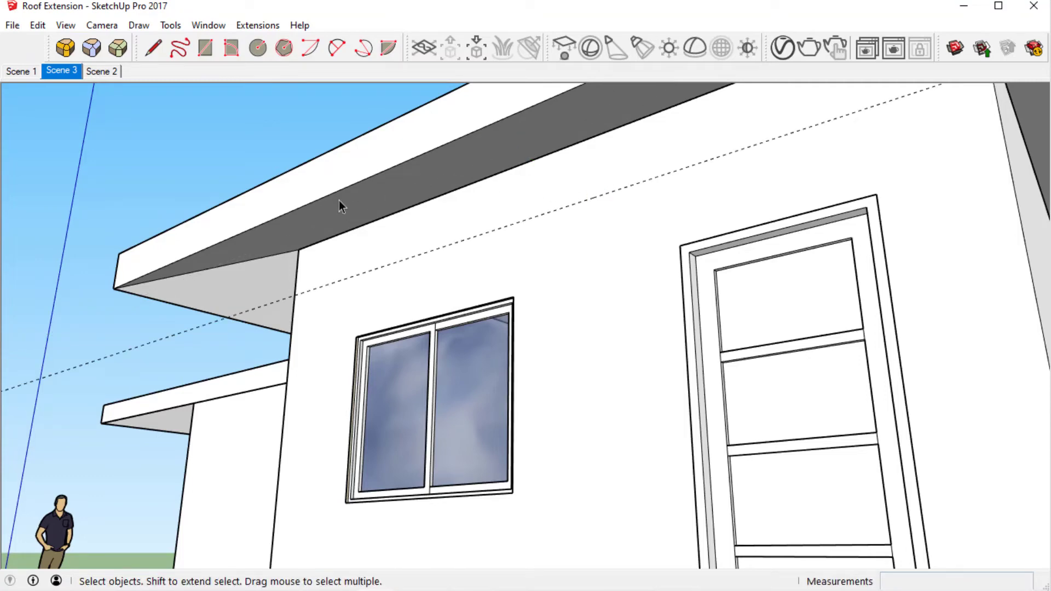
click(340, 201)
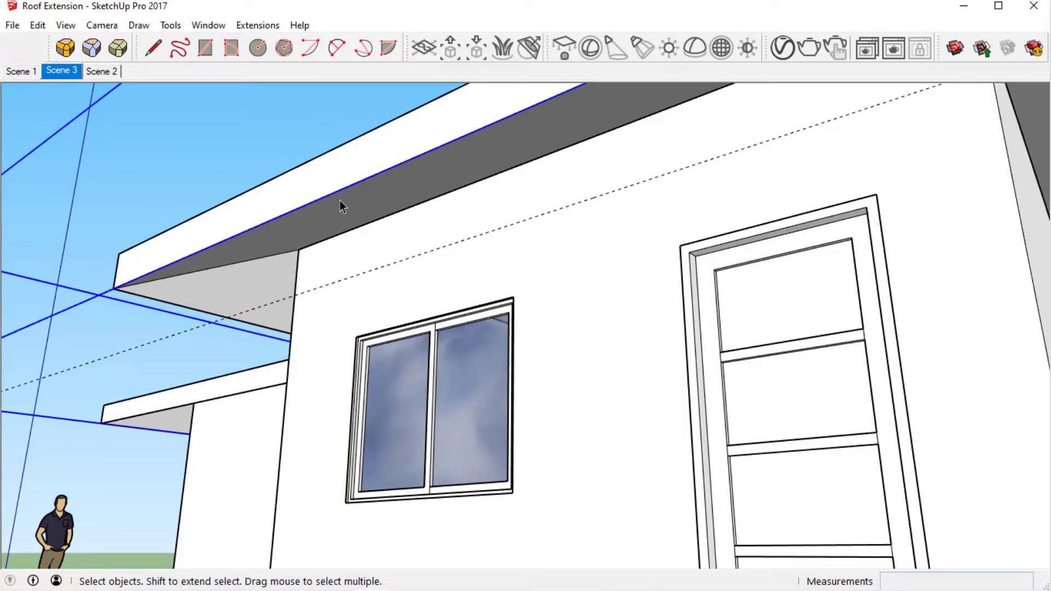
key(Delete)
middle_drag(339, 200, 489, 351)
Step: Select the top face and generate a hipped roof keeping the Vertical+Horizontal settings
click(506, 304)
click(258, 25)
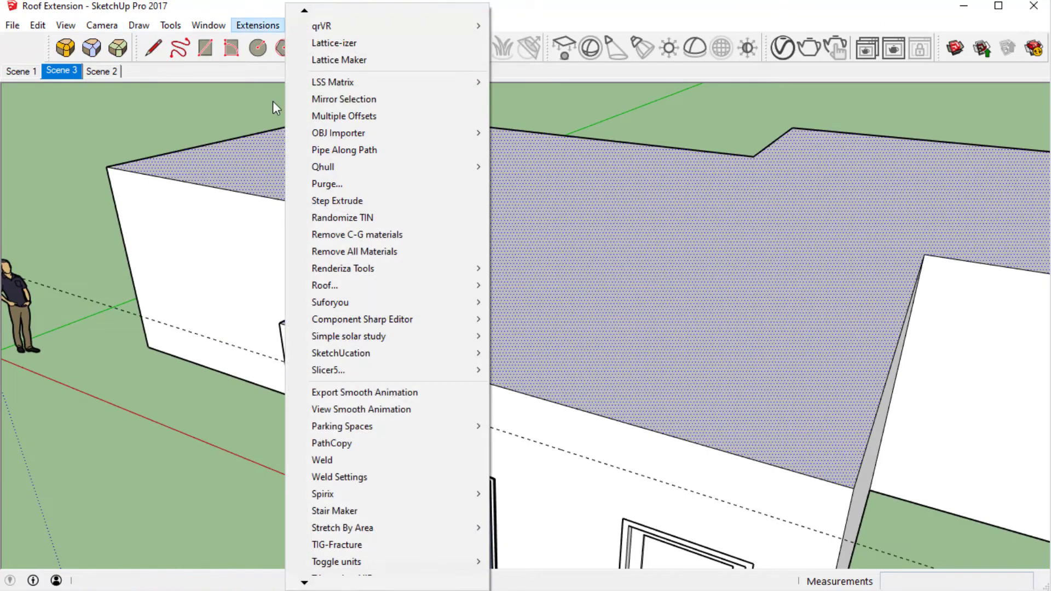
mouse_move(384, 286)
click(554, 287)
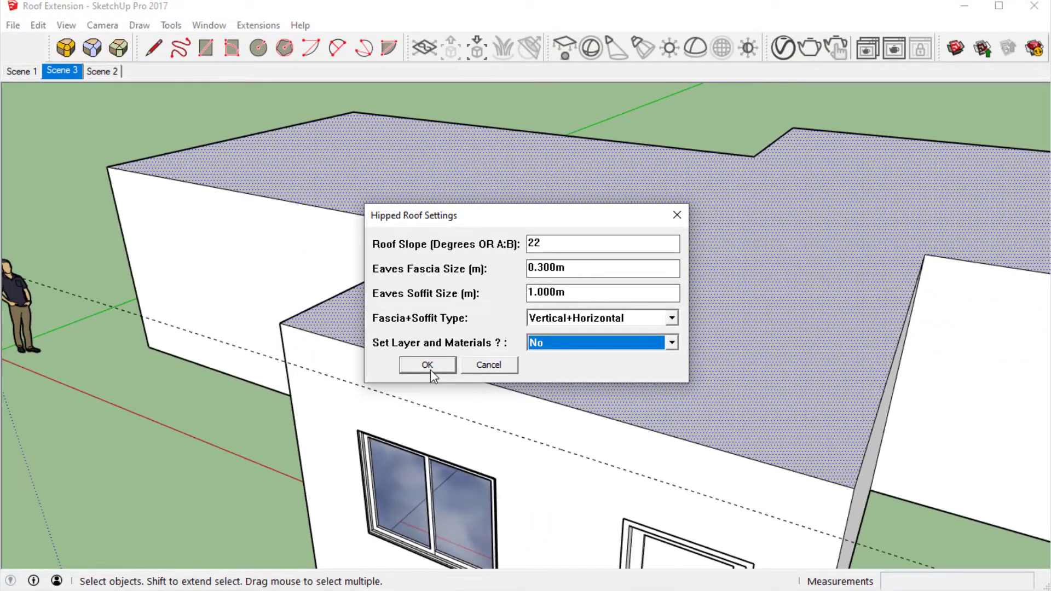
click(428, 365)
Step: Move the roof down from its soffit corner to the 1 m guide line on the wall
middle_drag(432, 366, 327, 285)
click(322, 253)
scroll(316, 290, up, 5)
key(m)
click(311, 277)
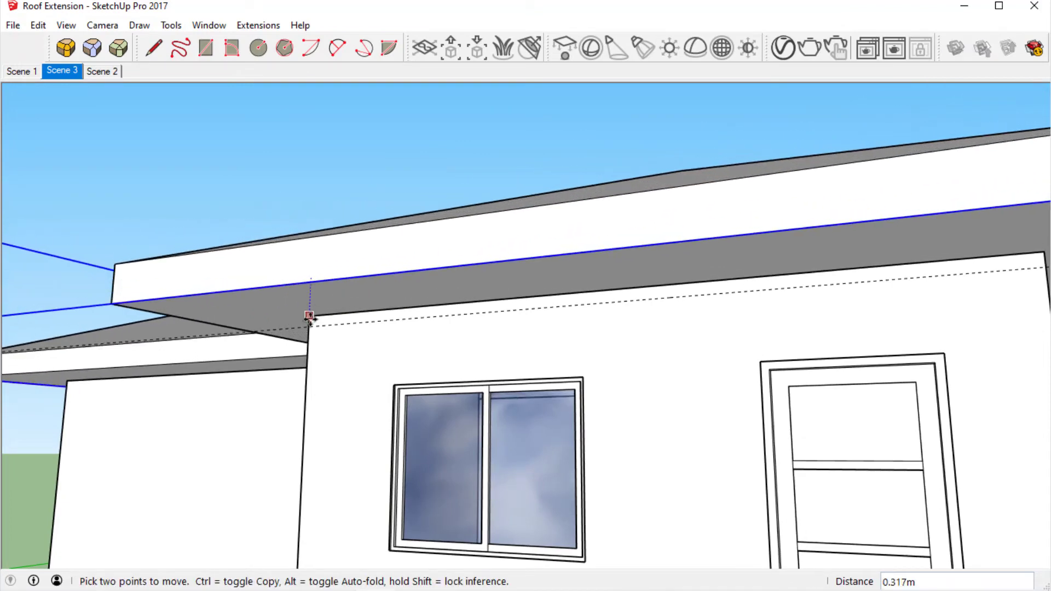
click(308, 326)
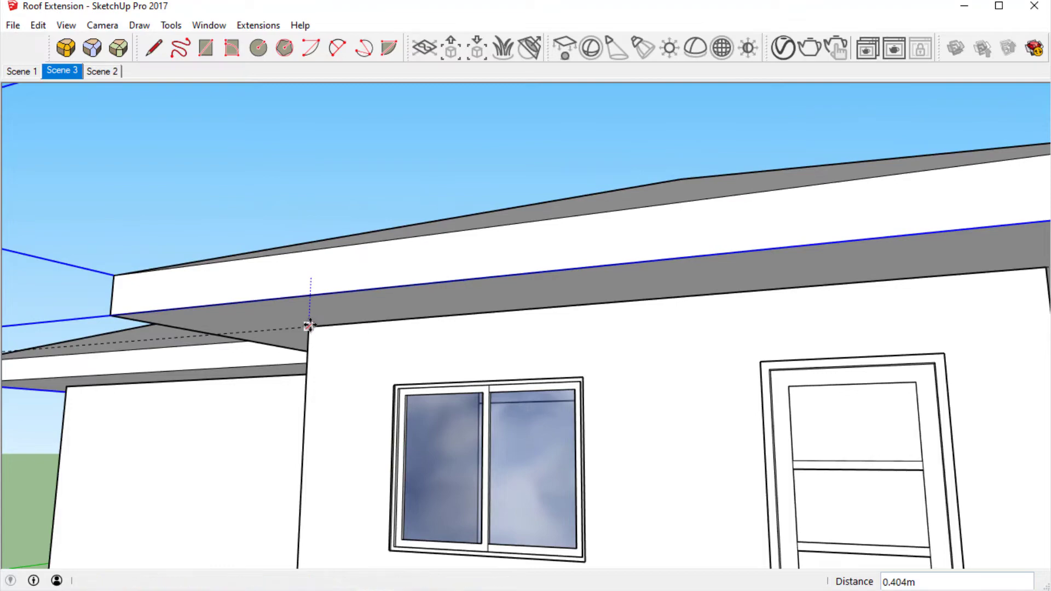
key(space)
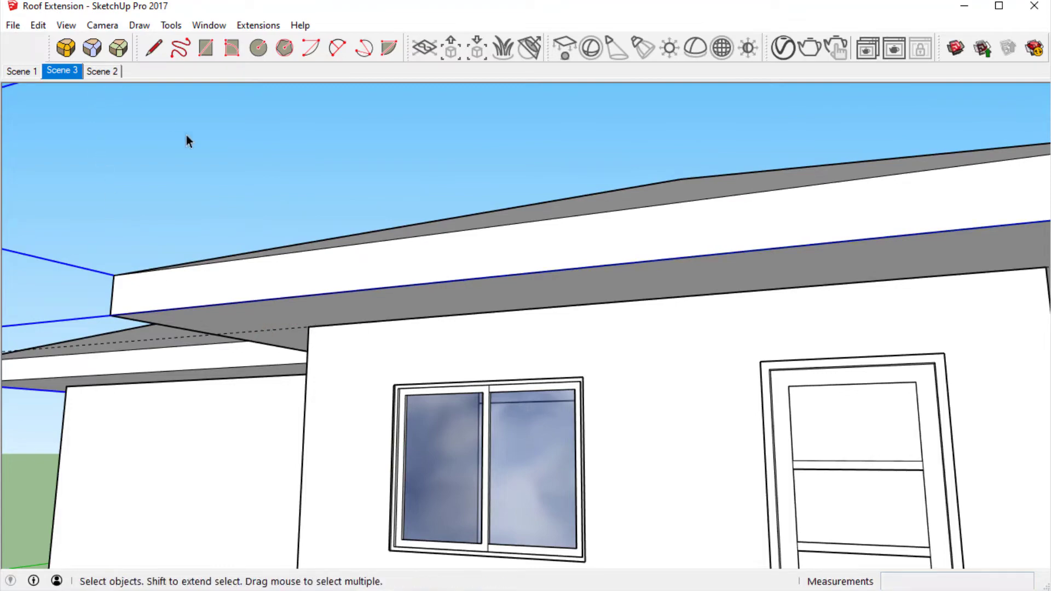
scroll(189, 148, down, 3)
Step: Generate the hipped roof with Sloping+Sloping fascia and soffit
middle_drag(191, 156, 228, 248)
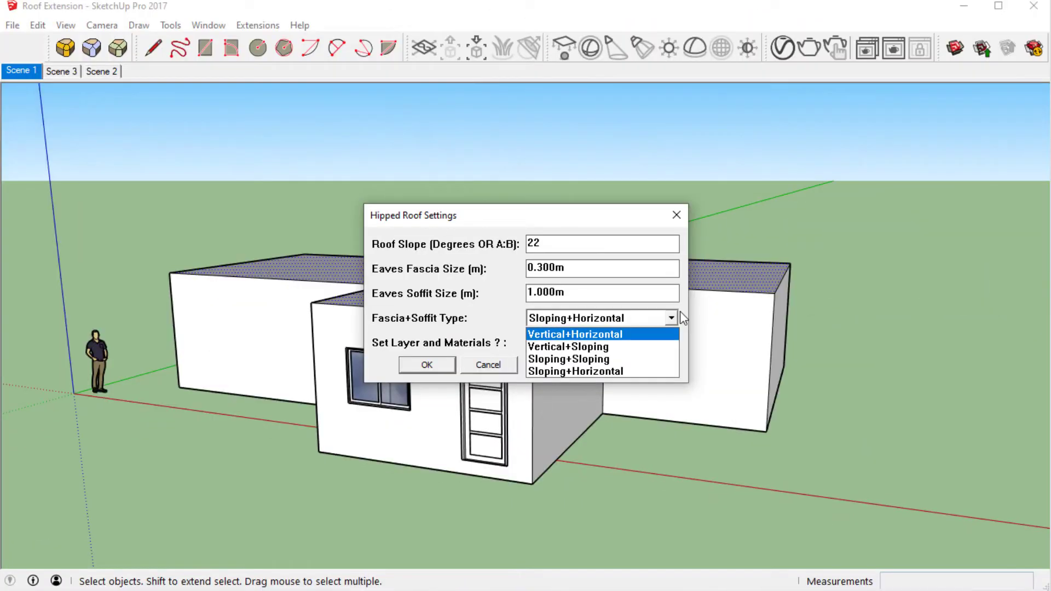
click(599, 365)
click(413, 366)
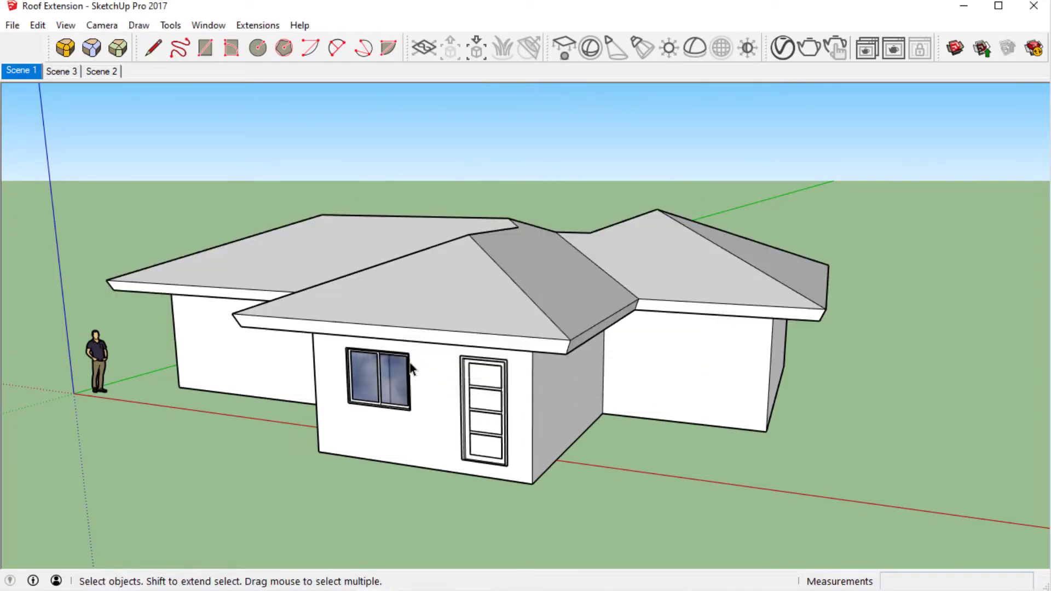
Step: Orbit down to ground level and zoom in on the eave to inspect the sloping soffit
middle_drag(412, 368, 235, 235)
scroll(281, 263, up, 3)
scroll(248, 229, up, 3)
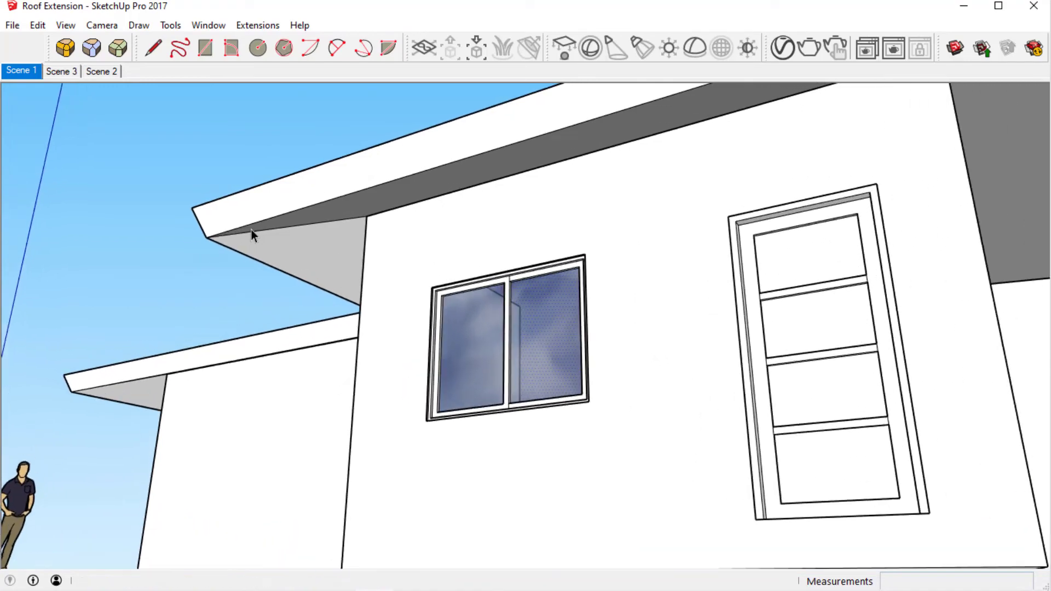
middle_drag(252, 230, 289, 228)
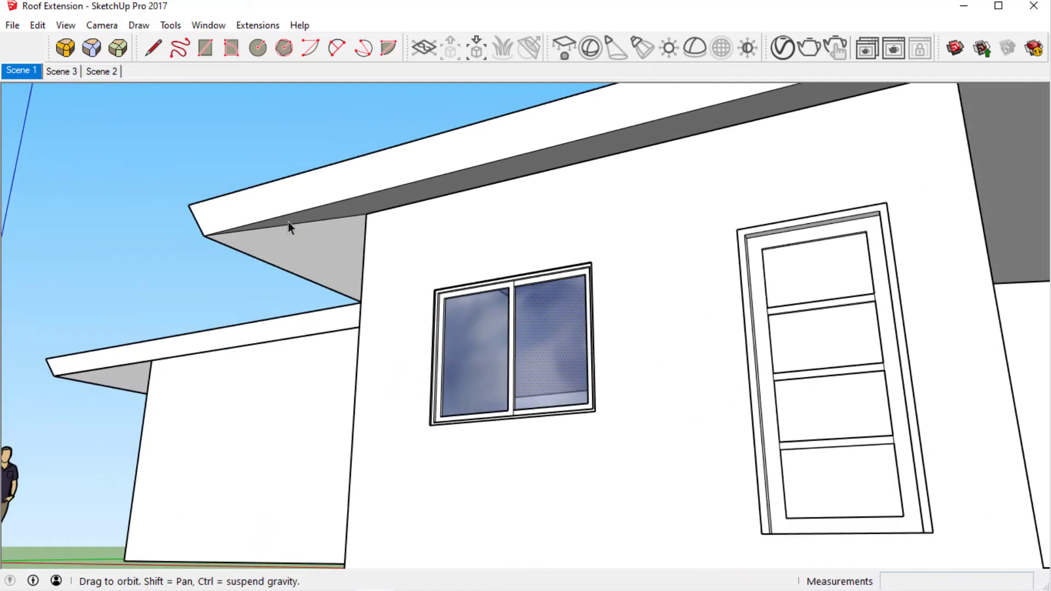
scroll(326, 241, down, 5)
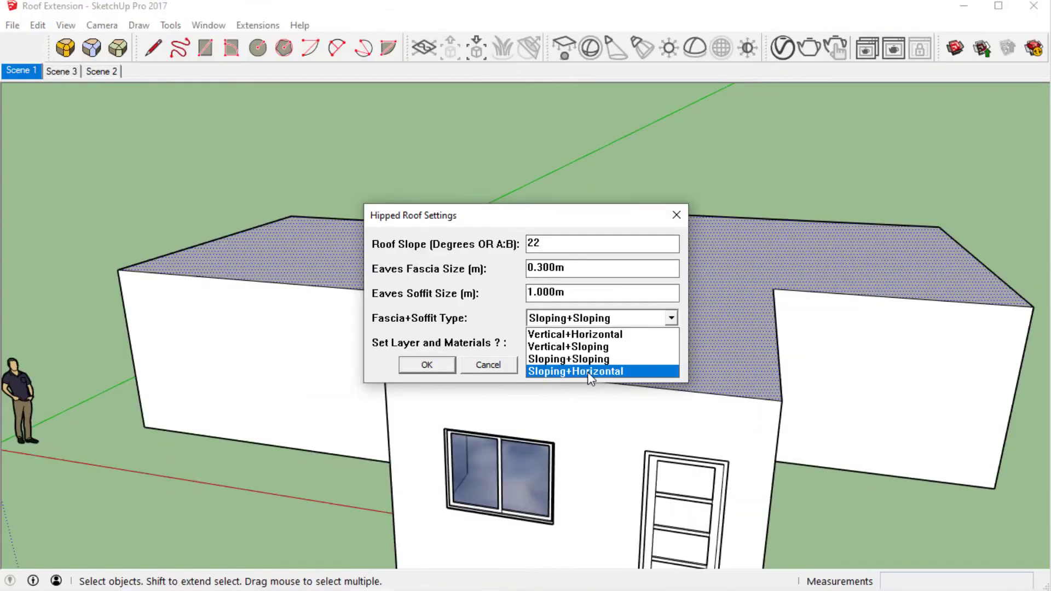
Step: Build a Sloping+Horizontal hipped roof and view its overhang from eye level
click(587, 372)
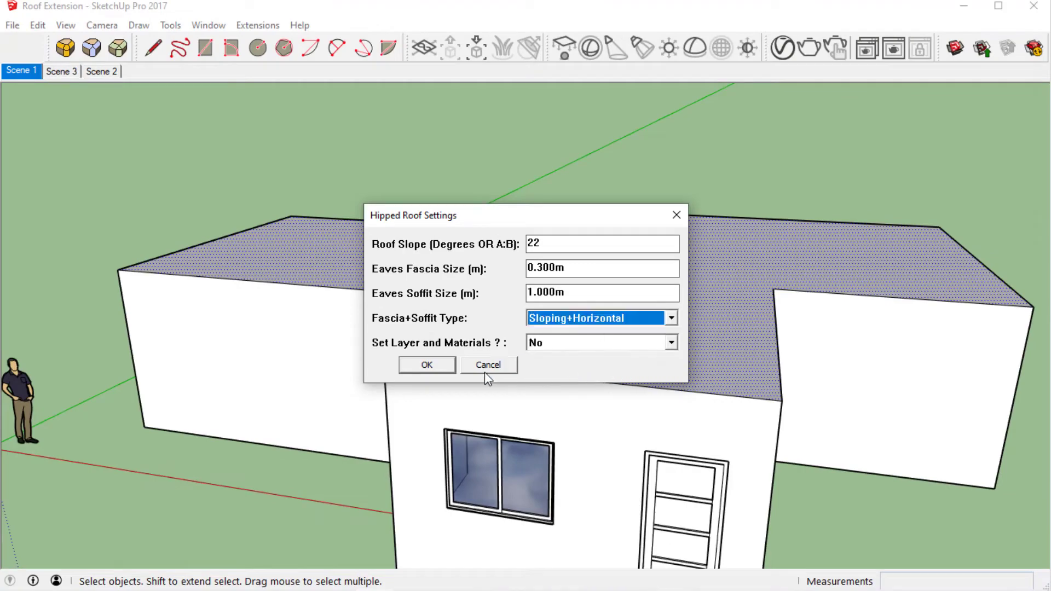
click(427, 365)
scroll(428, 369, down, 3)
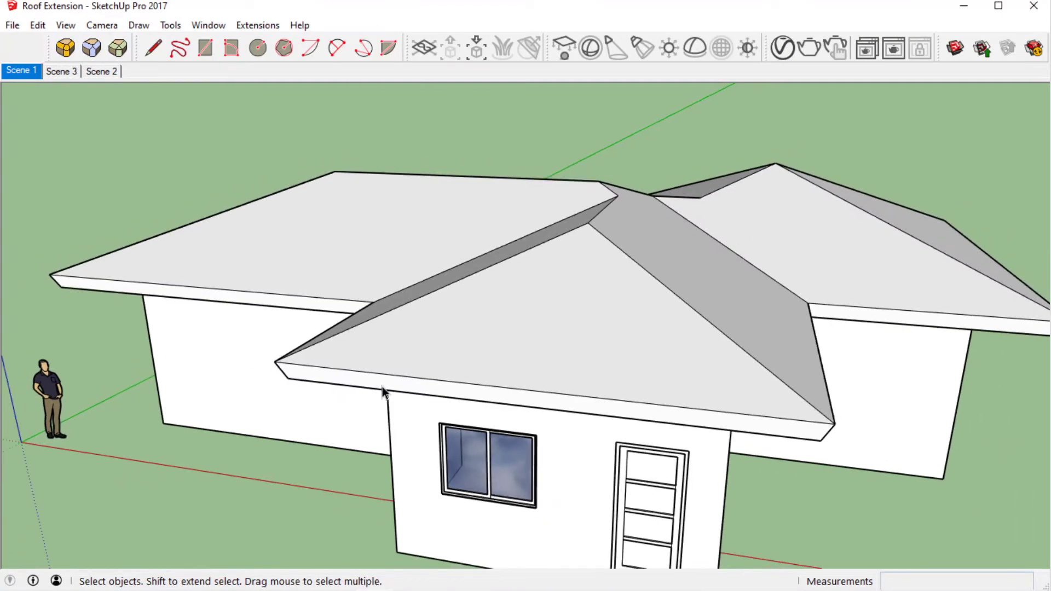
middle_drag(385, 389, 206, 293)
scroll(199, 270, up, 5)
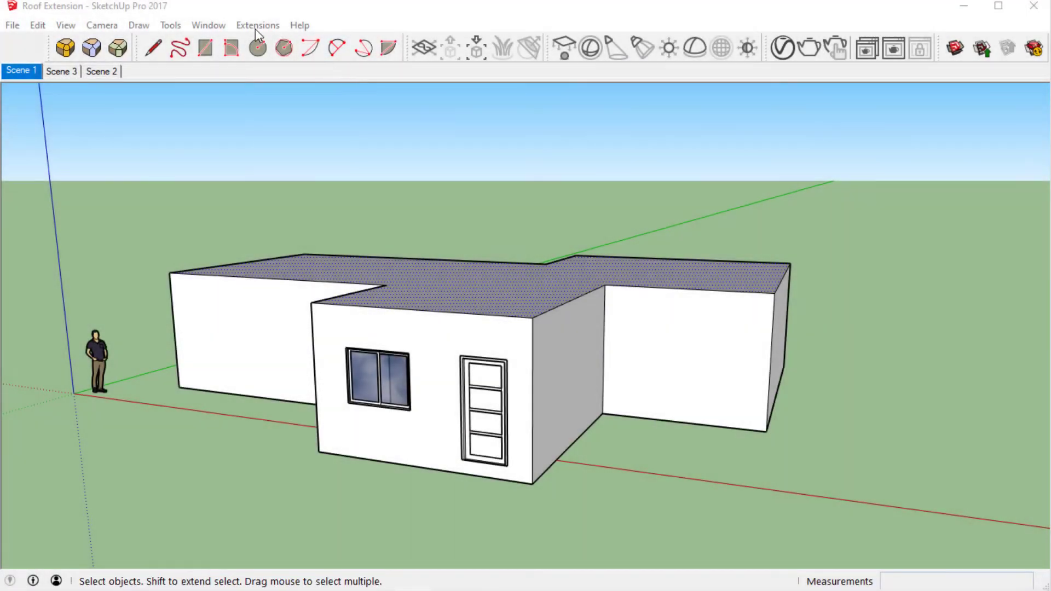
Step: Build a mansard roof with 60° lower, 30° upper slopes and 1.200m lower height, then delete it
click(256, 29)
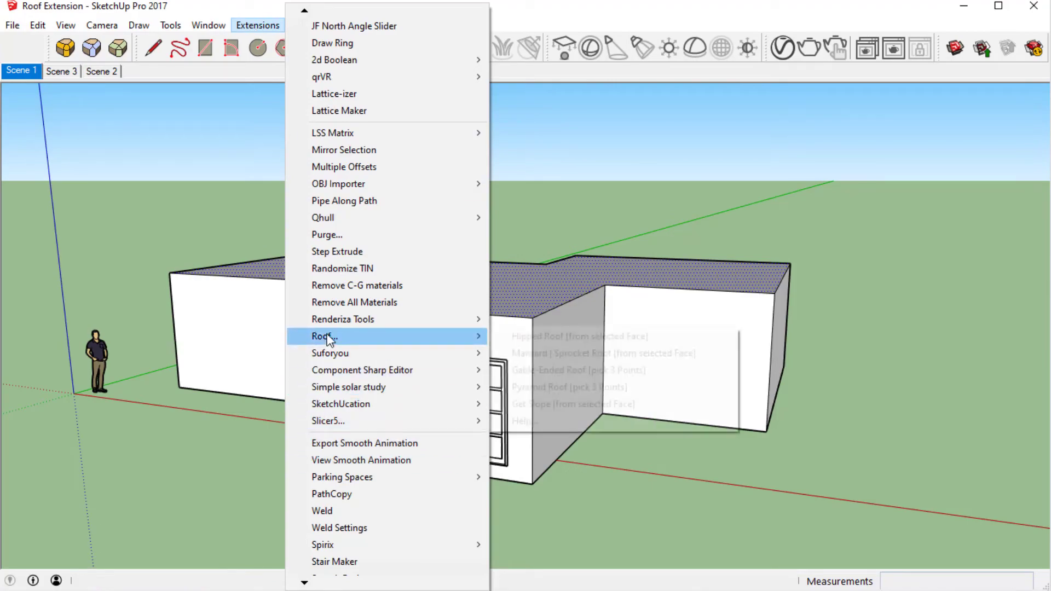
mouse_move(475, 339)
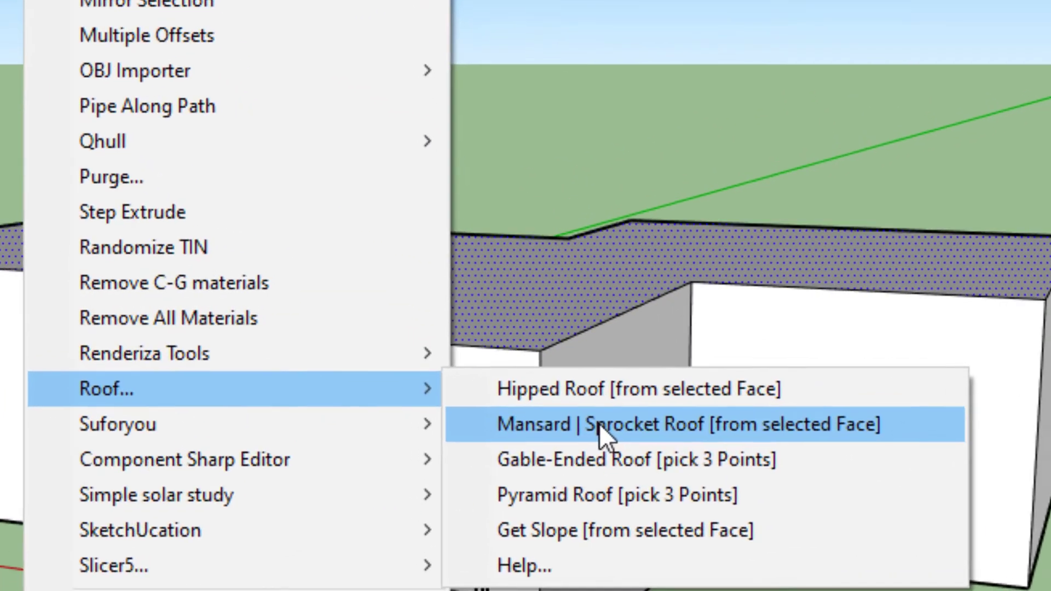
click(570, 367)
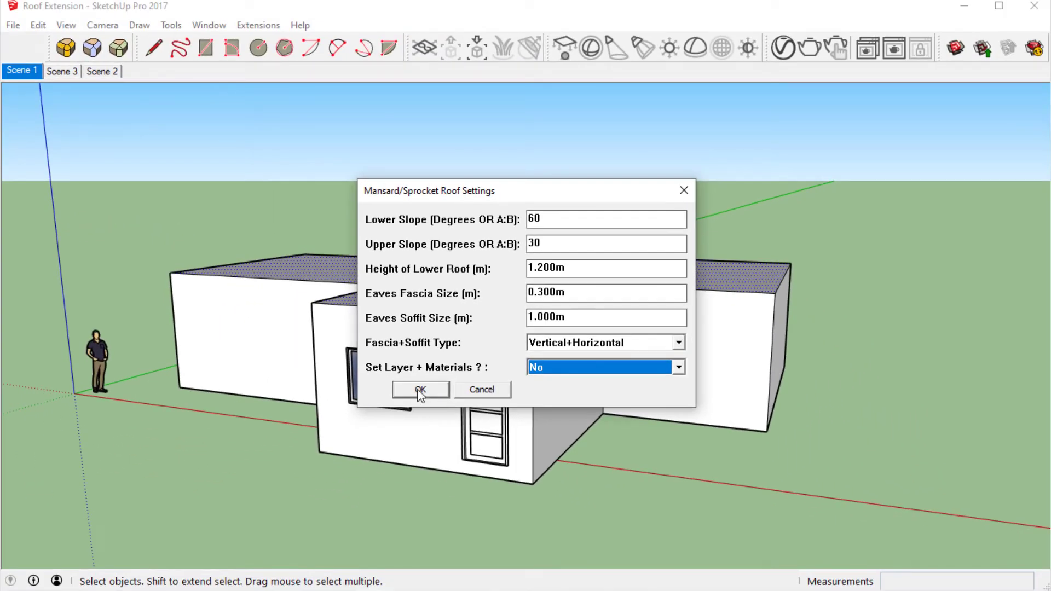
click(420, 390)
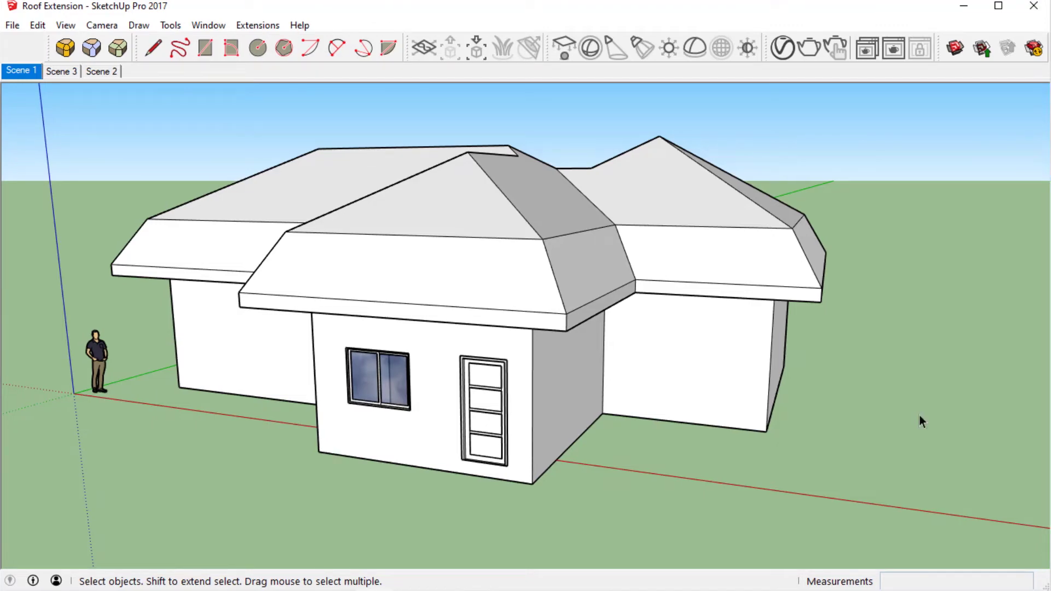
click(510, 254)
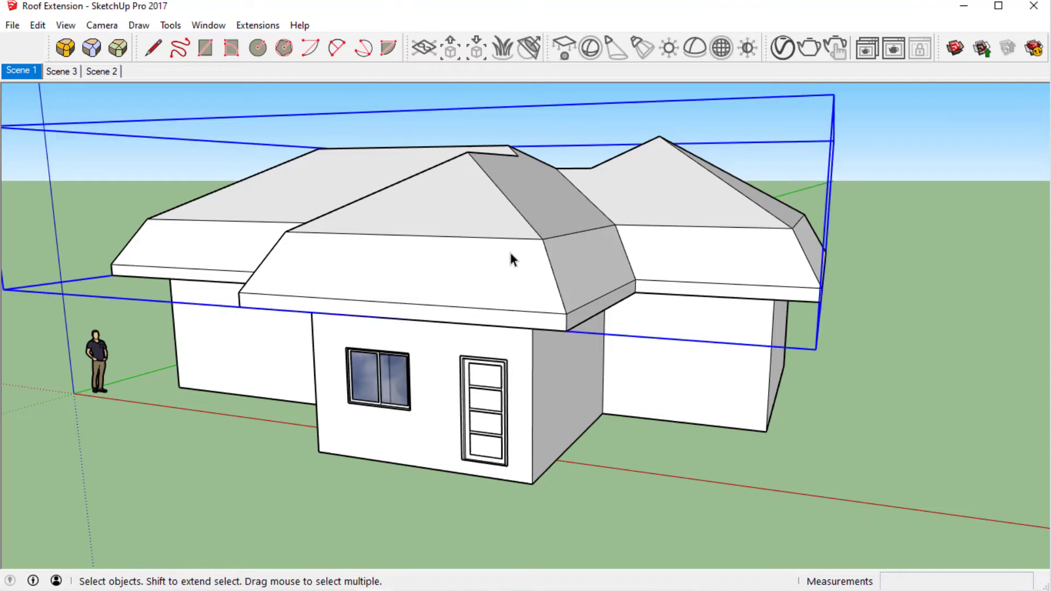
key(Delete)
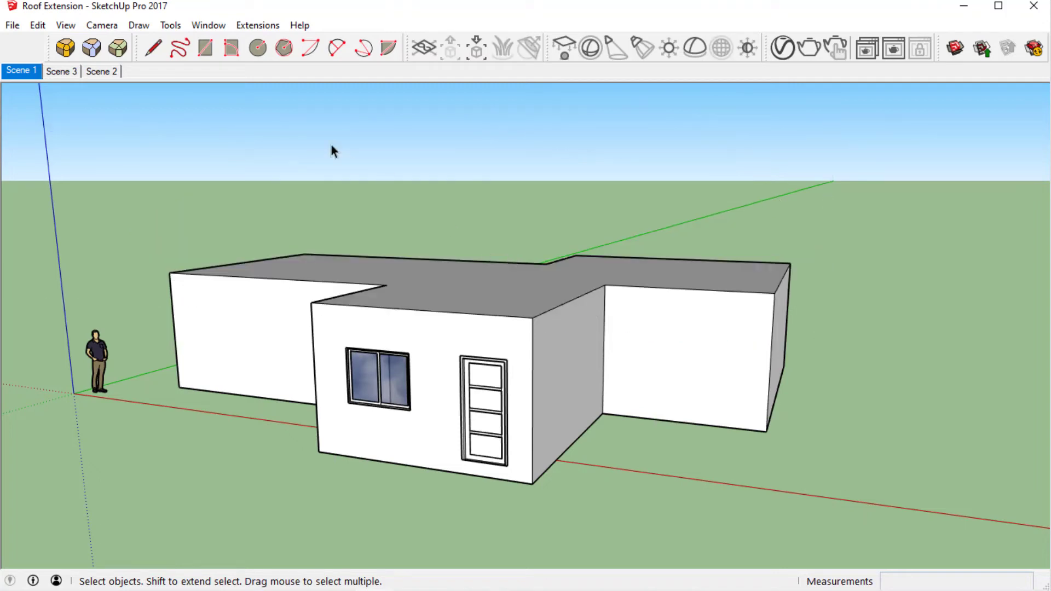
Step: Generate a mansard roof on the top face with 22° lower slope and 1.000m lower height, then undo it
click(427, 287)
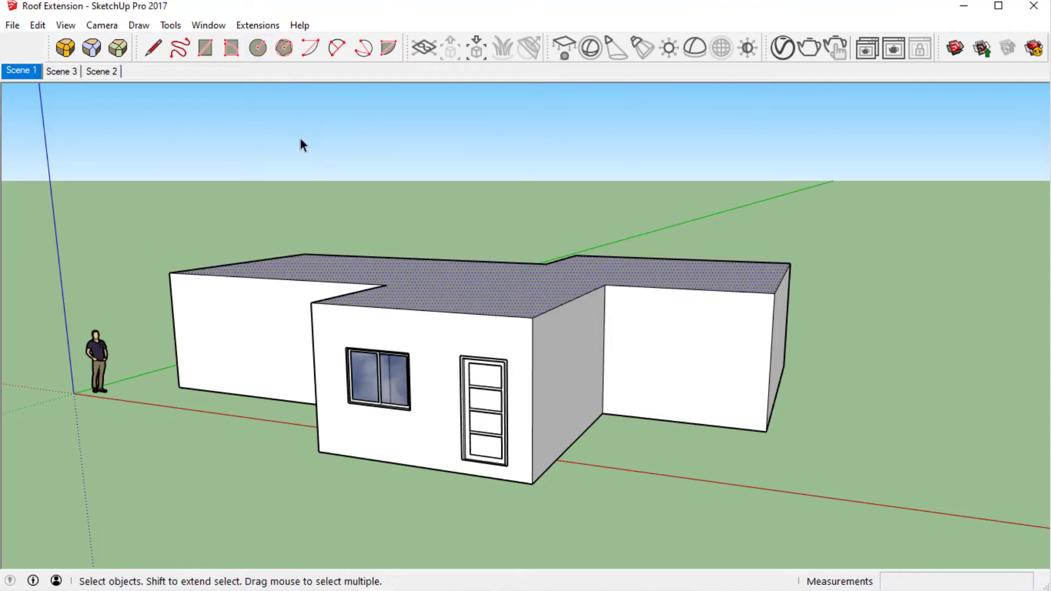
click(258, 25)
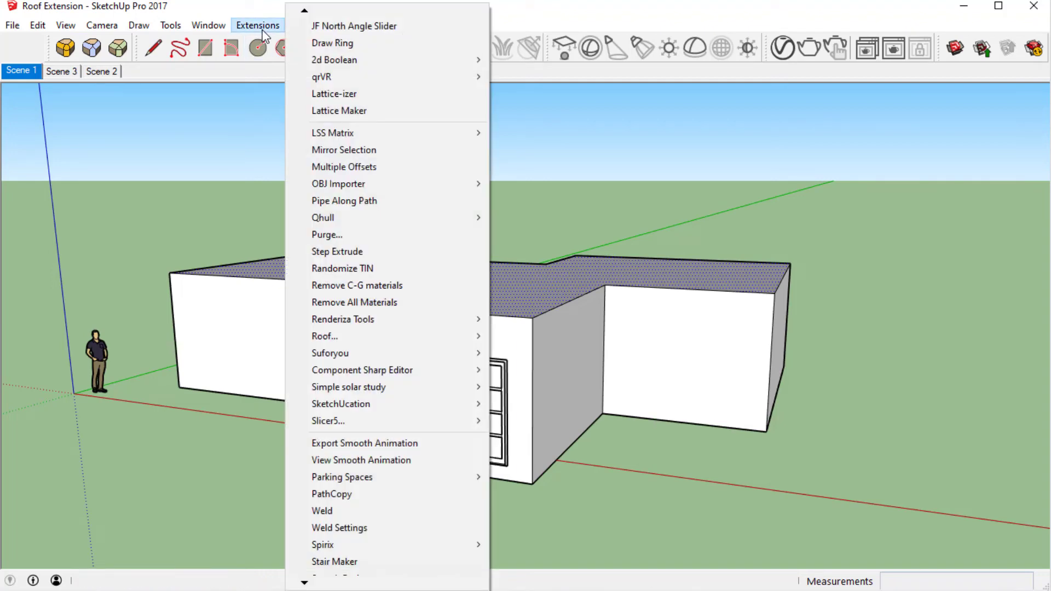
mouse_move(320, 336)
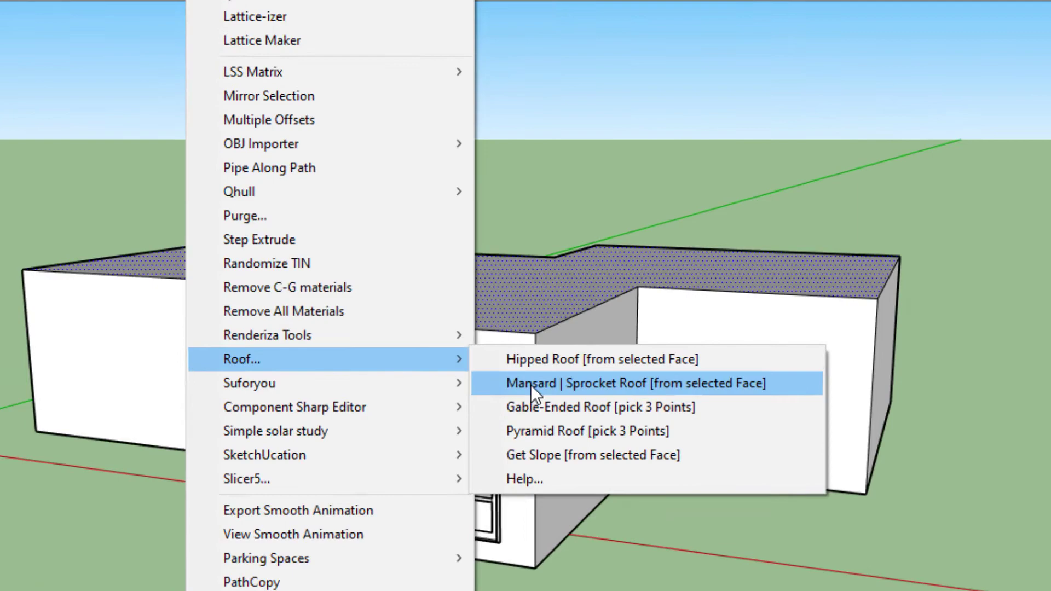
click(530, 355)
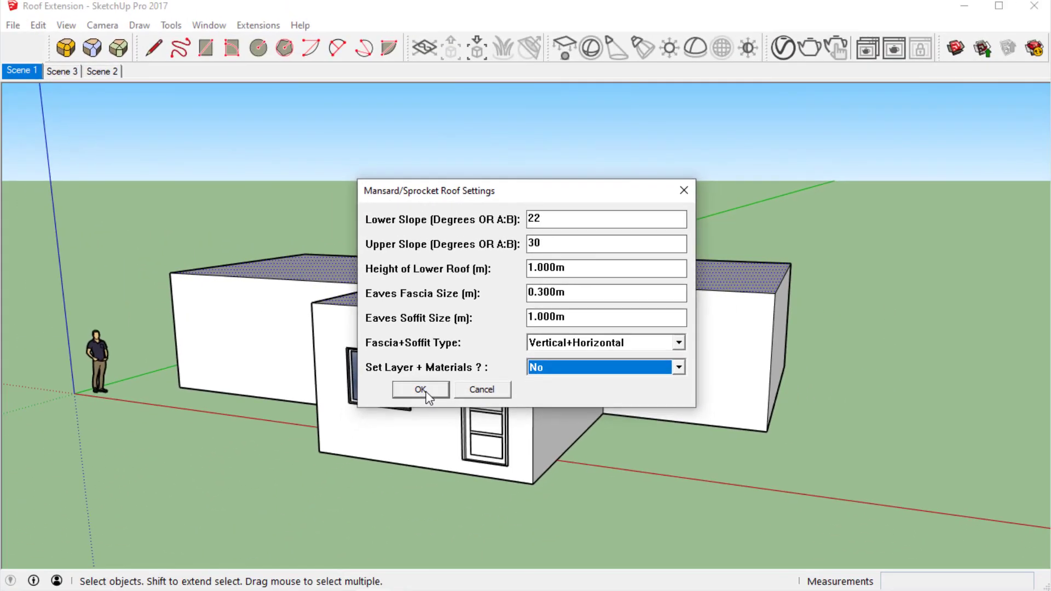
click(421, 390)
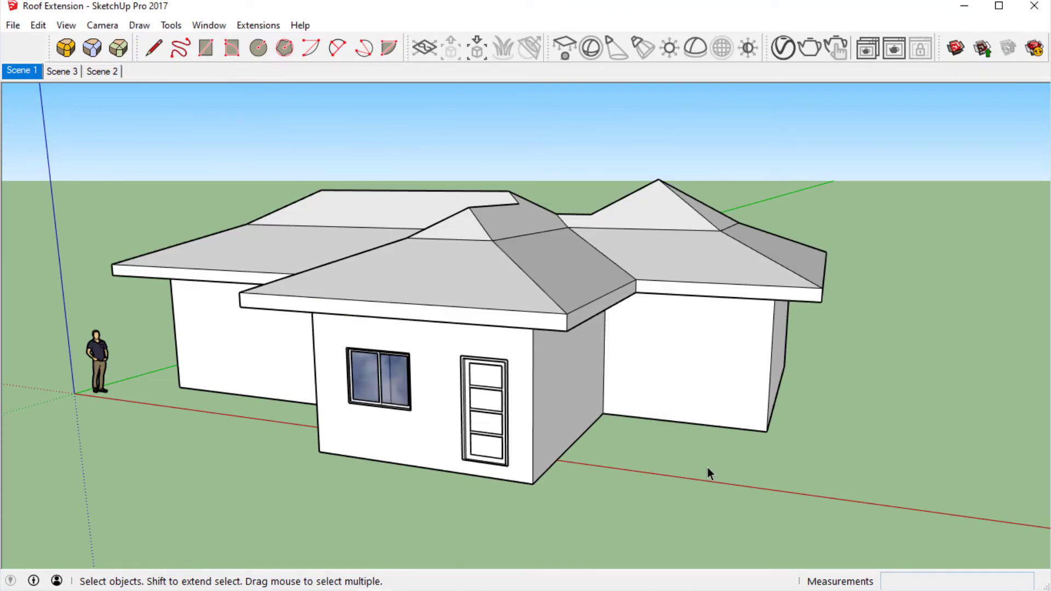
key(ctrl+z)
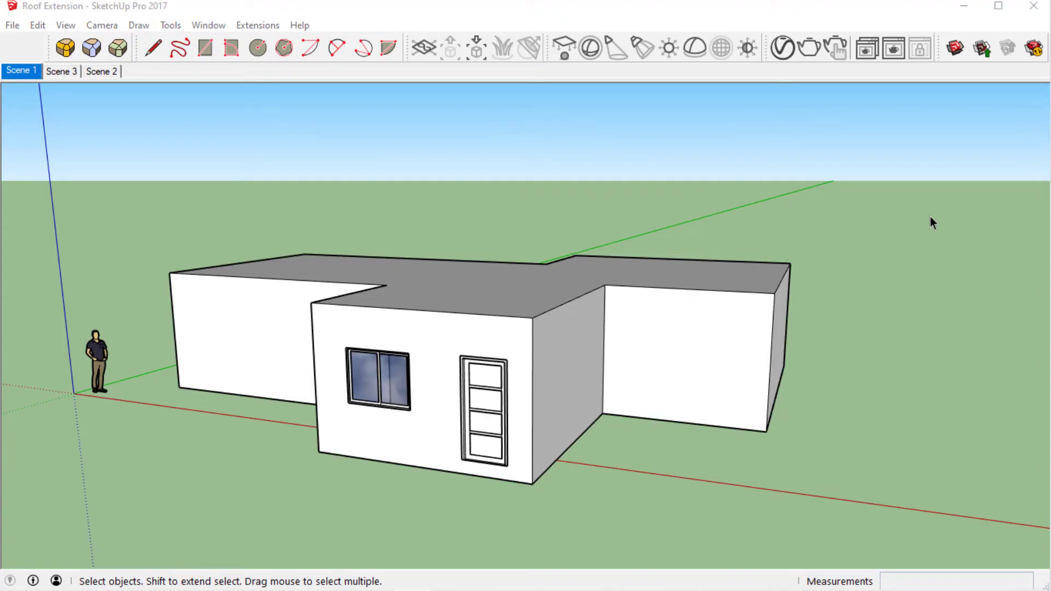
Step: Build a 22° gable-ended roof from the two left corners and a second-gable point, with 1.000m Verge from Fascia ends
click(257, 25)
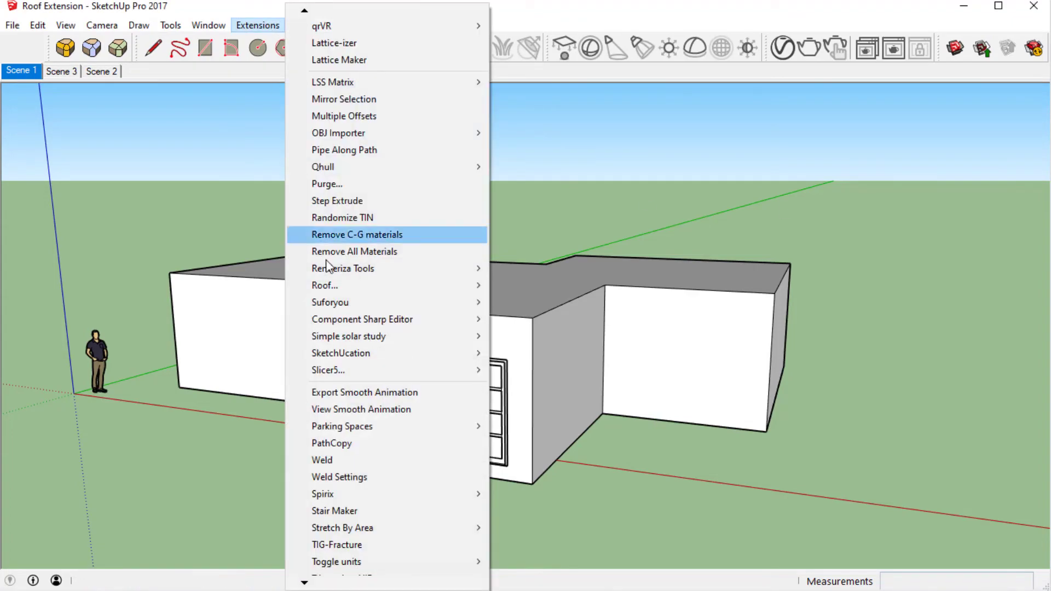
mouse_move(381, 285)
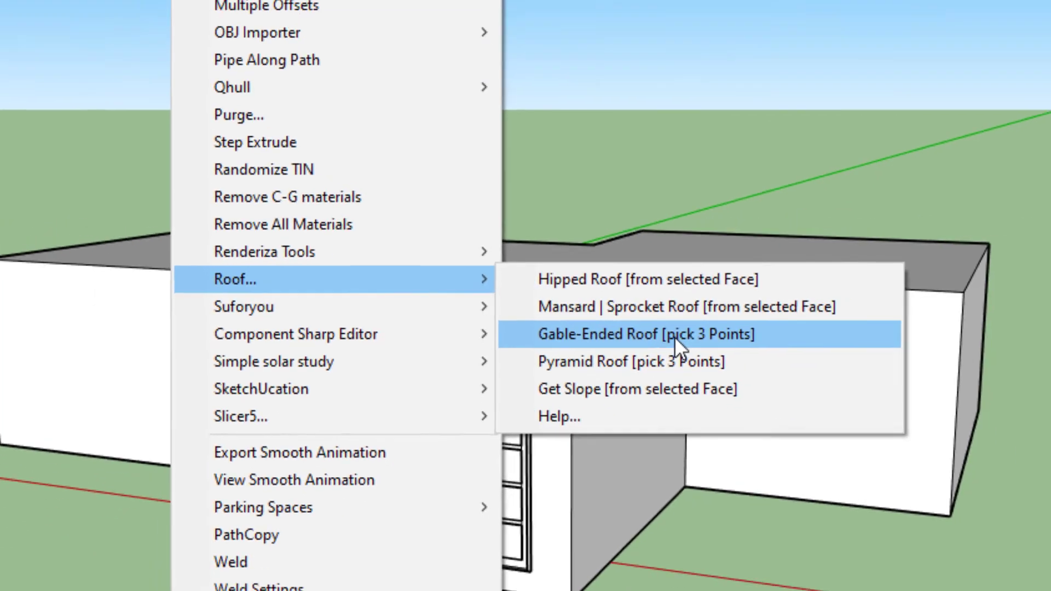
click(735, 349)
middle_drag(248, 262, 312, 392)
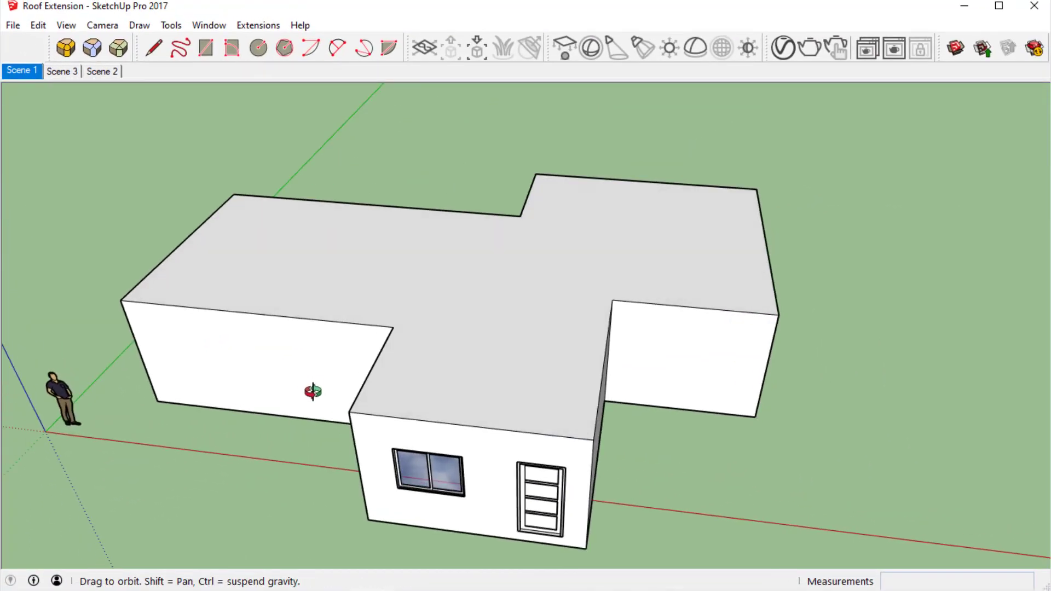
click(121, 299)
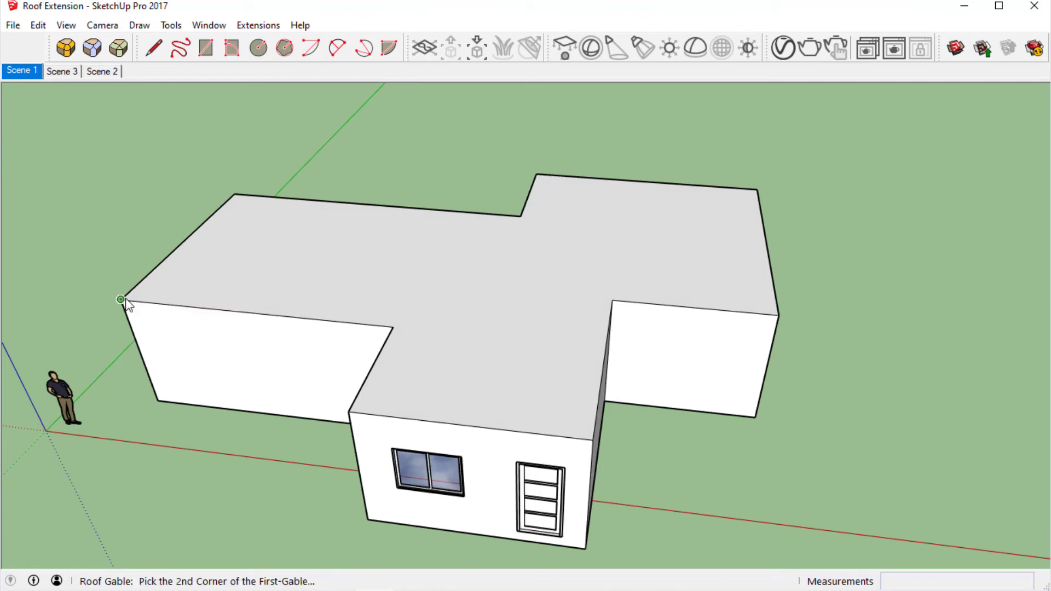
click(235, 195)
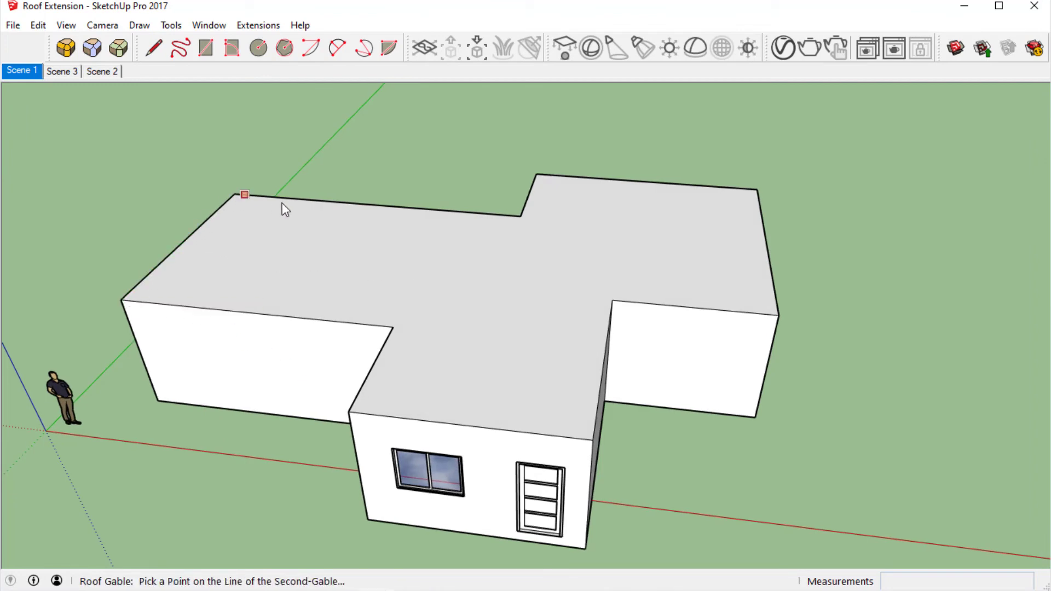
click(520, 218)
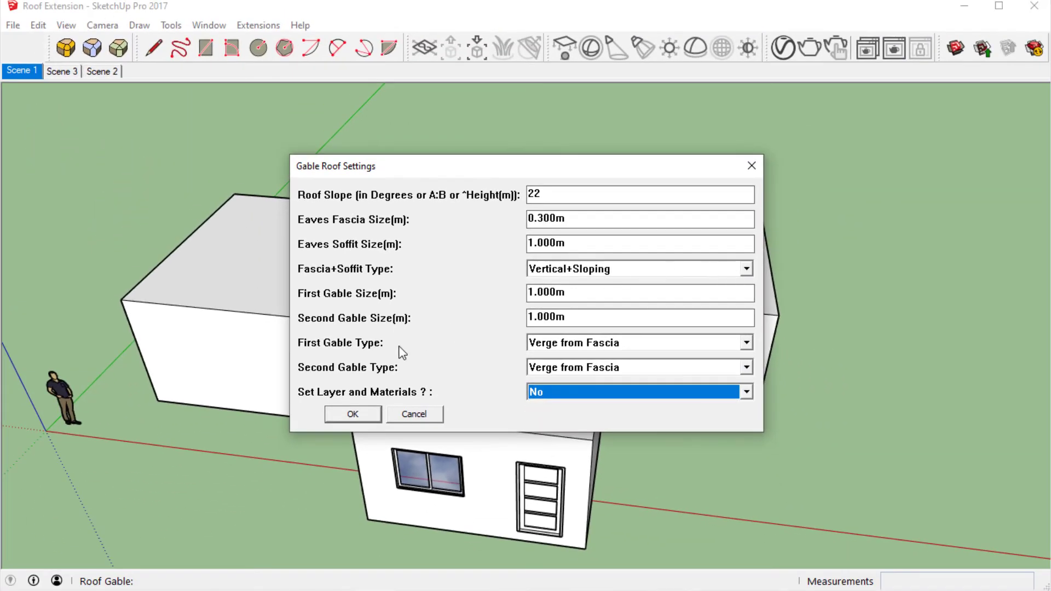
click(356, 415)
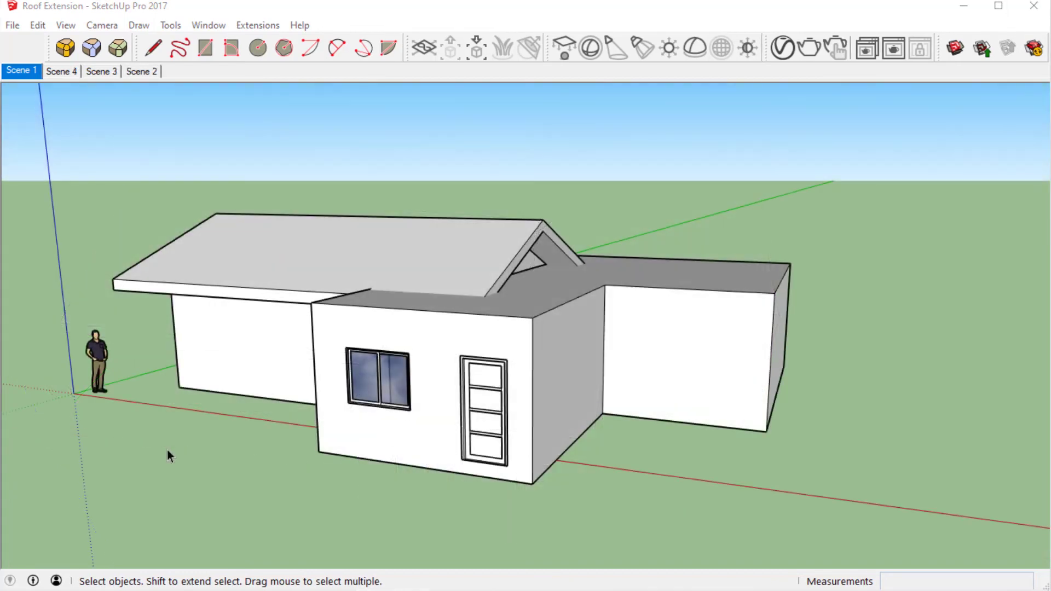
Step: Orbit round to the gable end, then show the First Gable Type options in Gable Roof Settings
middle_drag(166, 450, 774, 394)
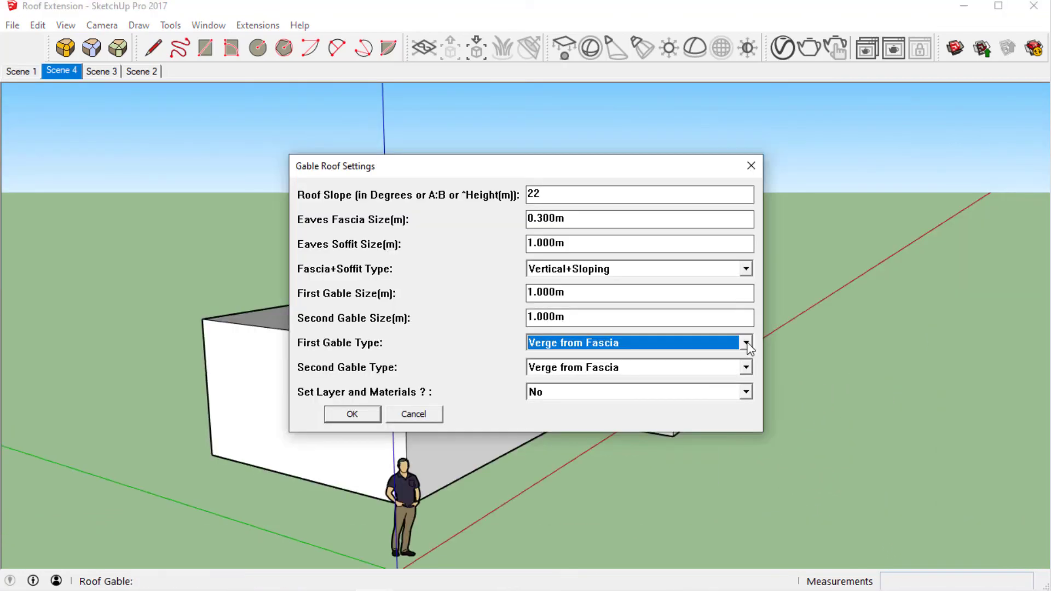
click(746, 343)
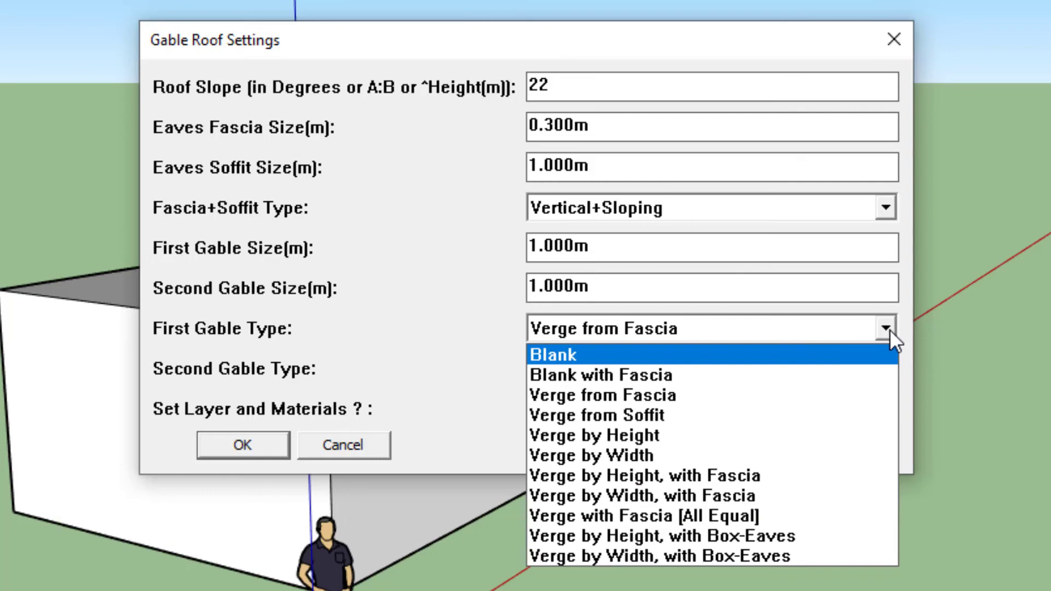
Step: Rebuild the gable roof with a Blank first gable, then with Blank with Fascia
click(571, 360)
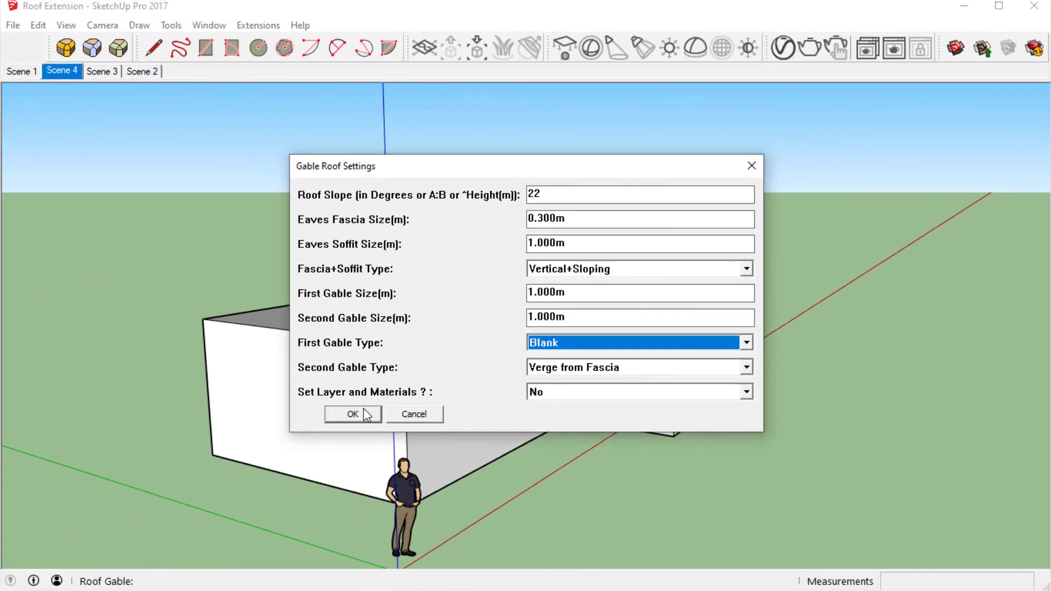
click(355, 415)
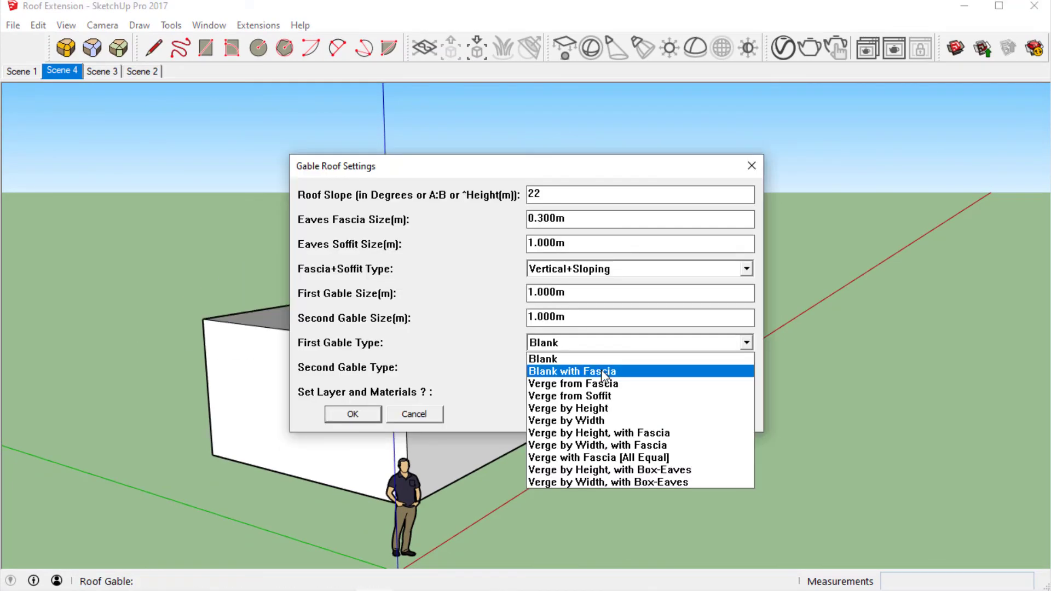
click(602, 373)
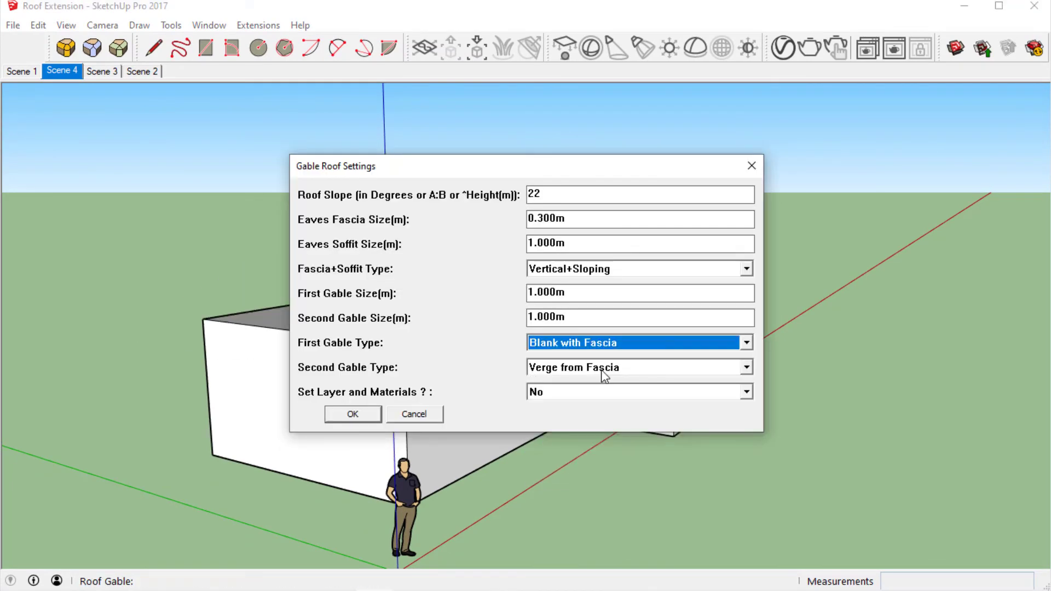
click(356, 418)
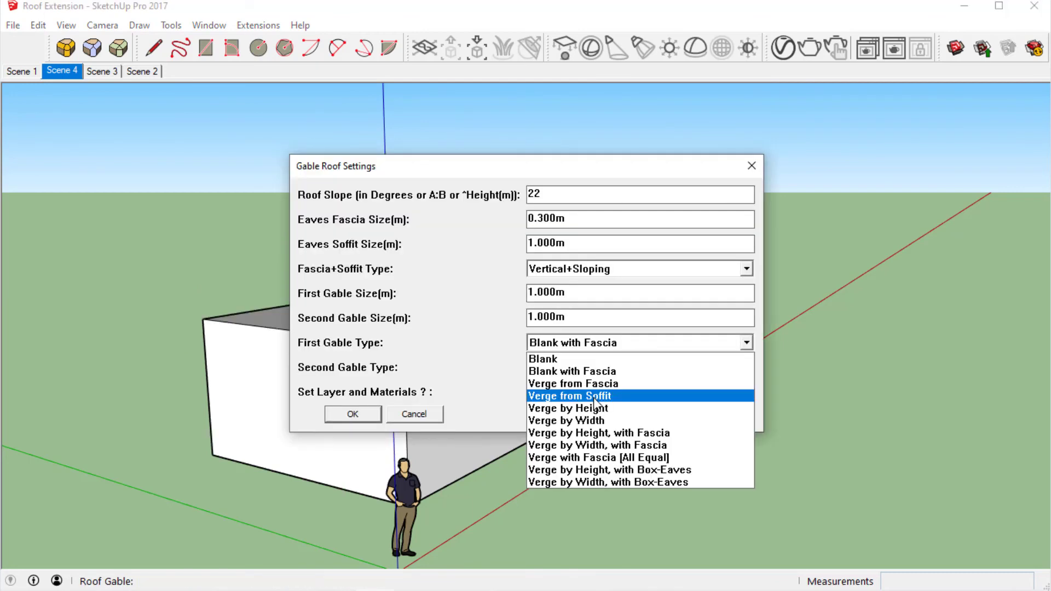
Step: Rebuild the gable roof with Verge from Soffit, Verge by Height, then Verge by Width first gables
click(595, 397)
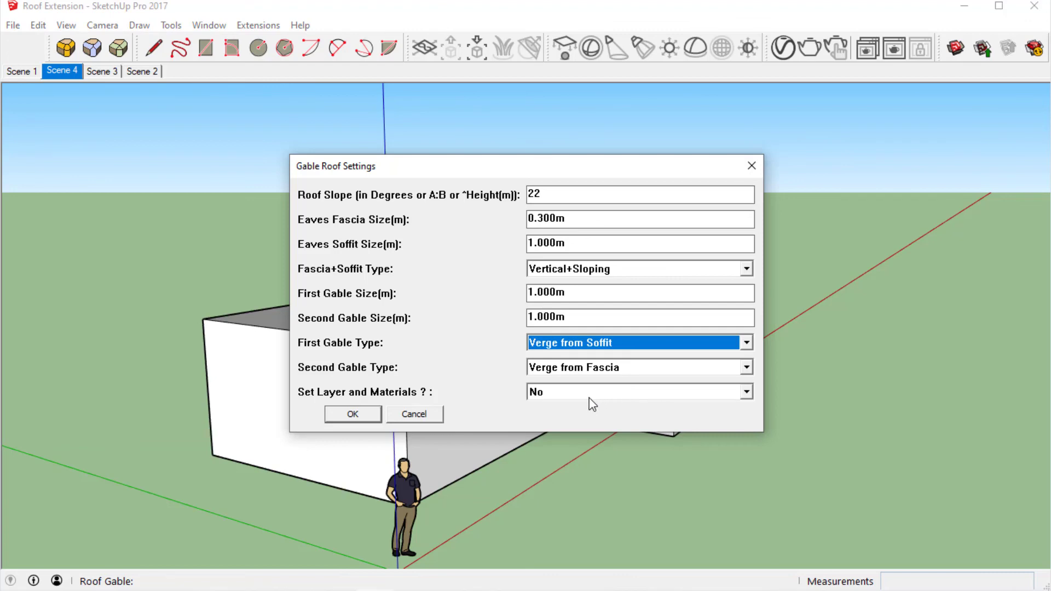
click(354, 414)
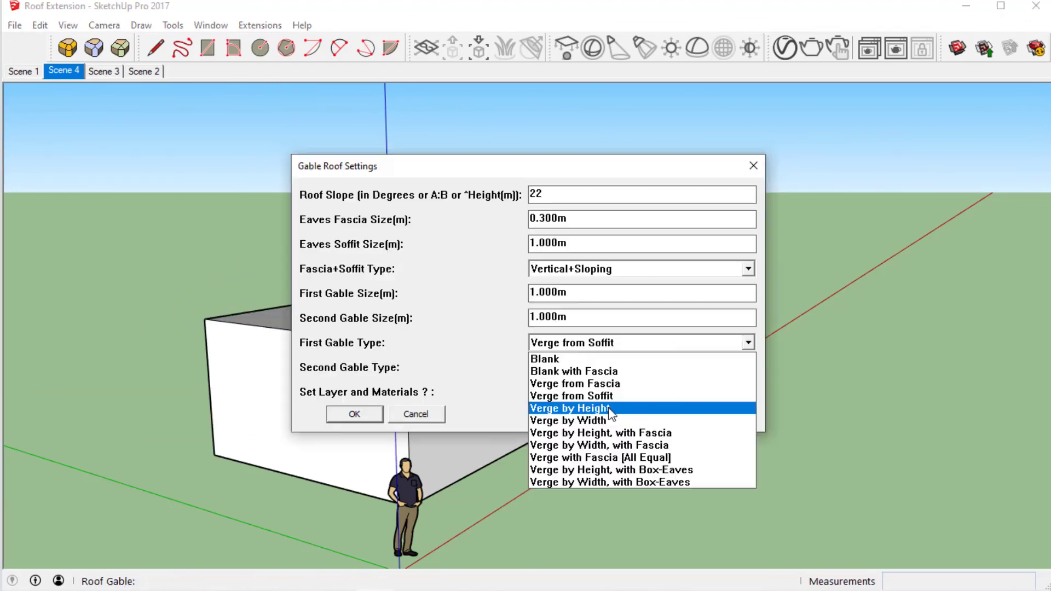
click(582, 405)
click(351, 414)
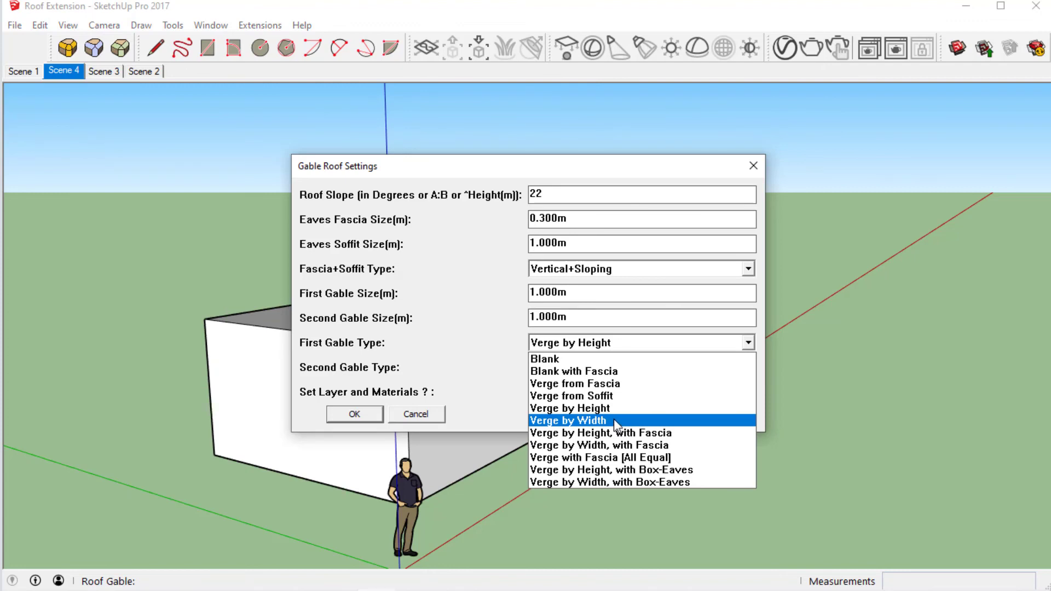
click(613, 420)
click(362, 417)
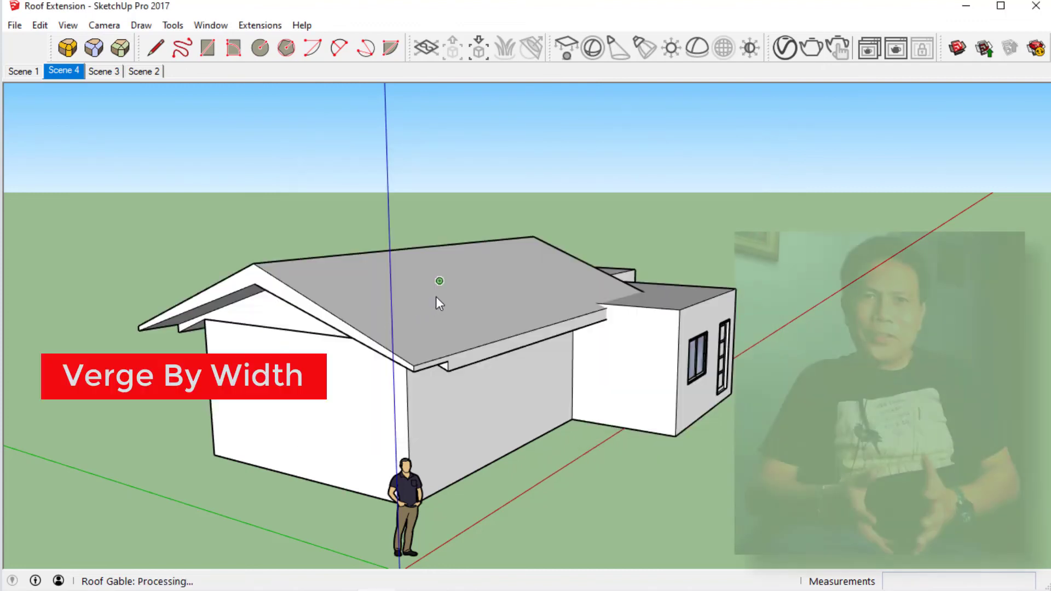